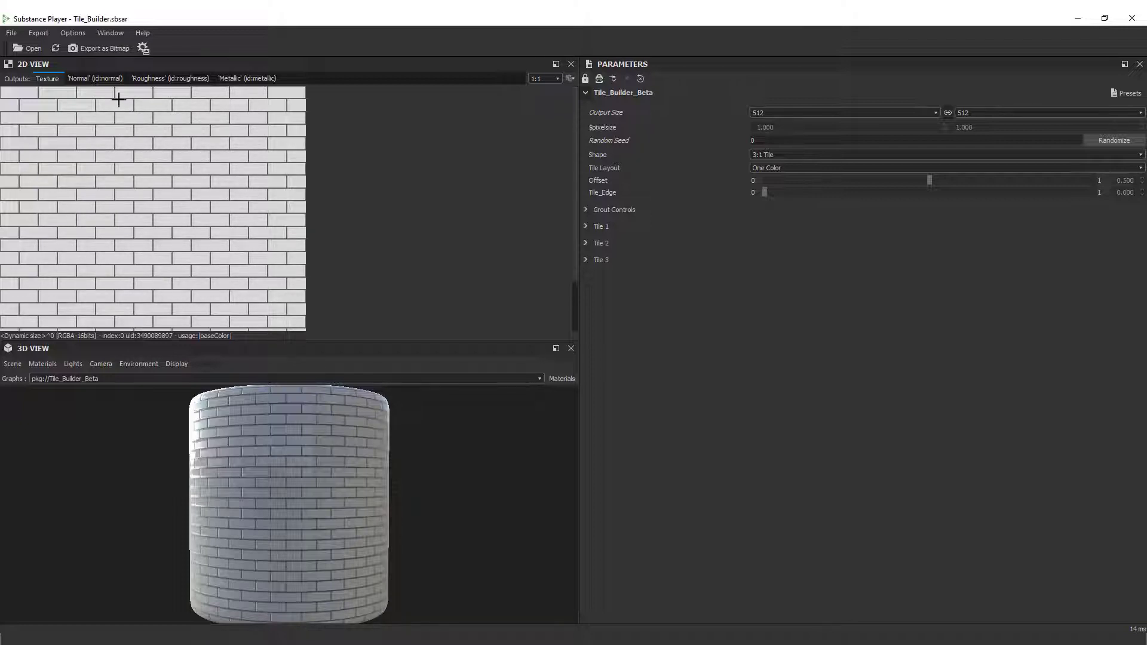
Review the normal, roughness and metallic outputs of the tile material, and return to the base color texture
left_click(104, 83)
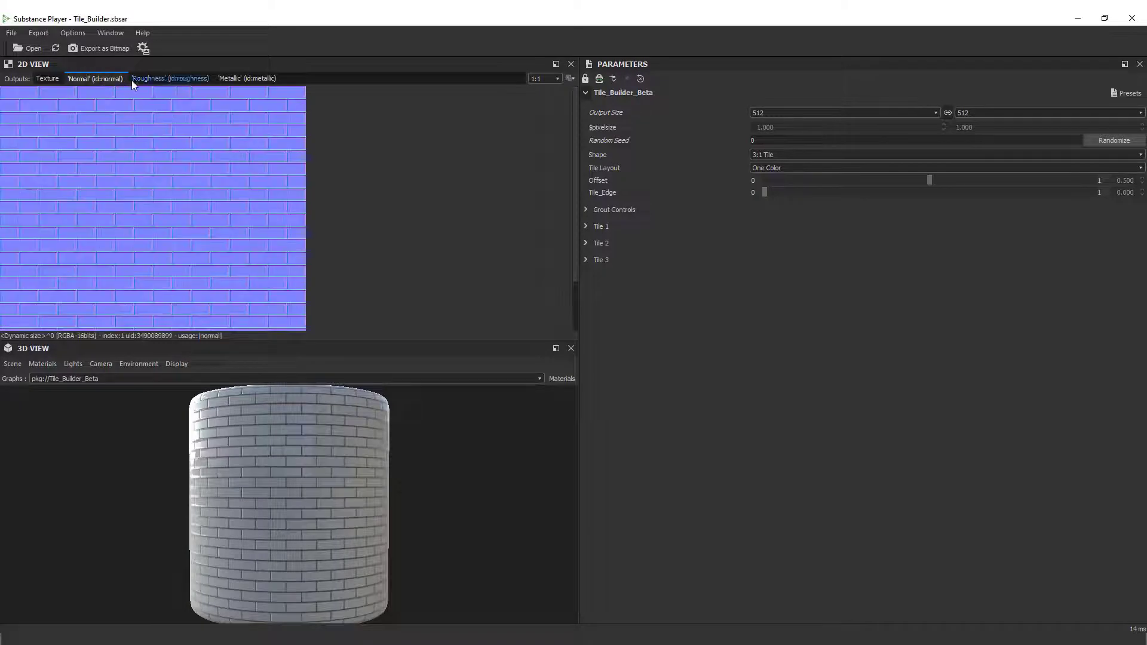
left_click(171, 82)
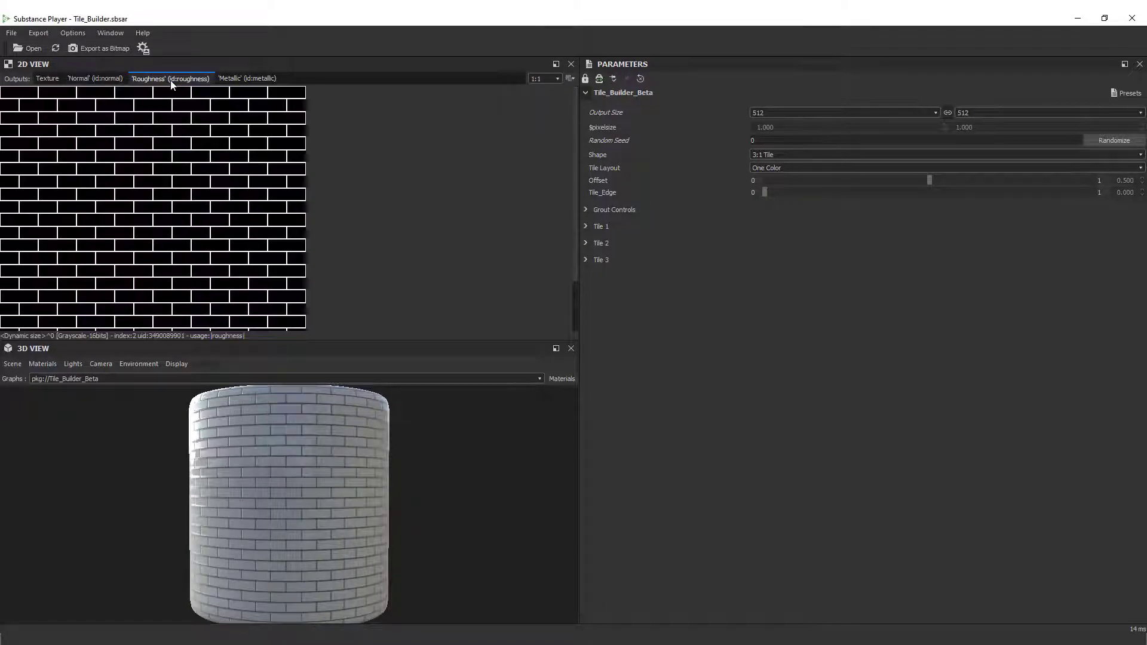
left_click(236, 81)
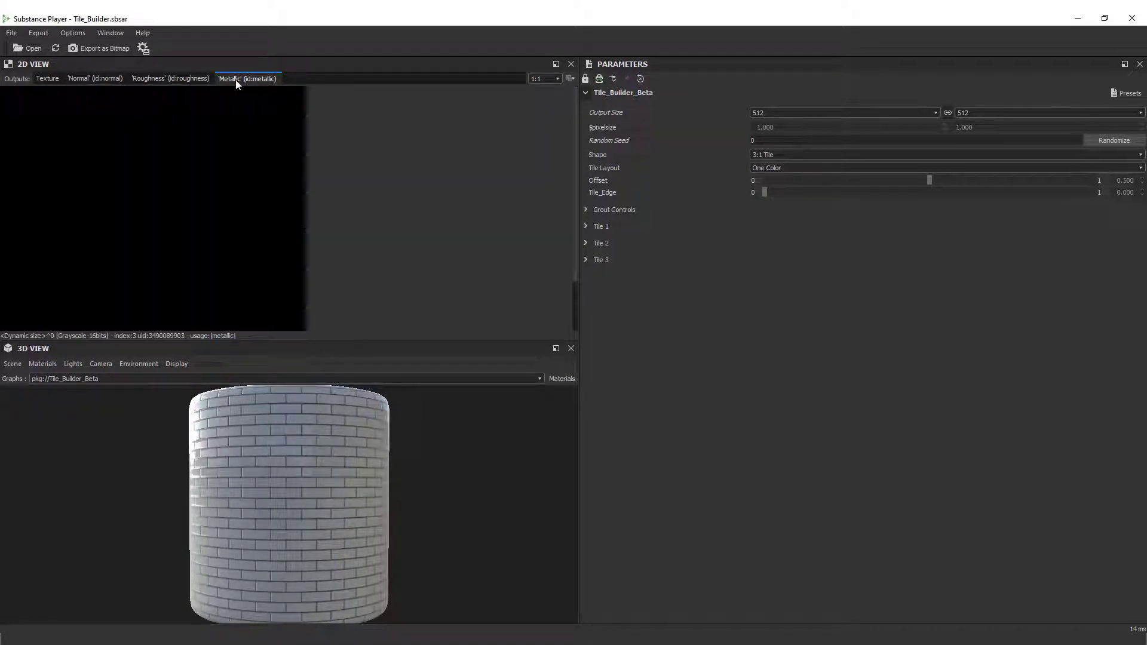
left_click(52, 79)
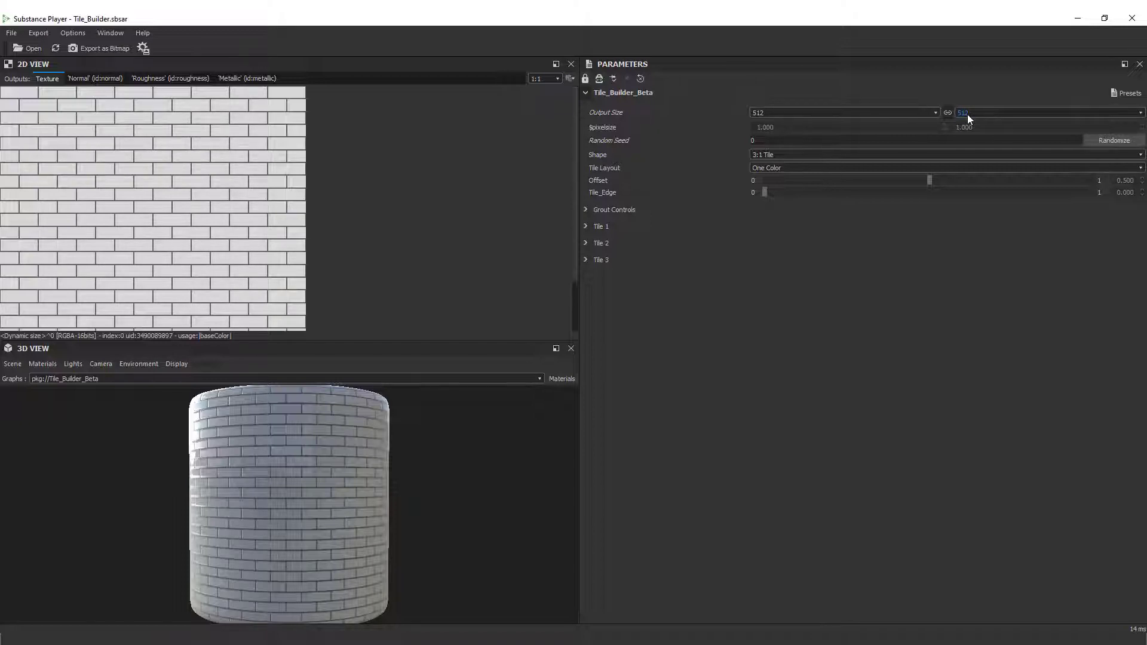
Try the Elongated Hex, Elongated Diamond and Triangle tile shapes, and settle on the 2:1 Tile shape
left_click(1138, 154)
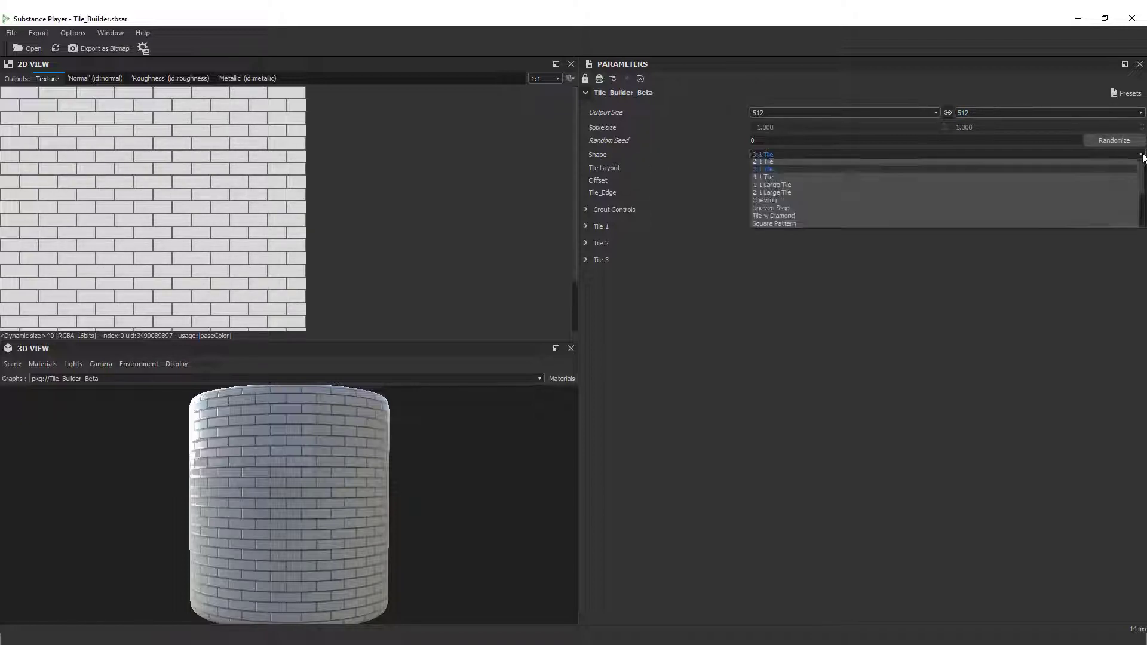
scroll(863, 178, "down", 3)
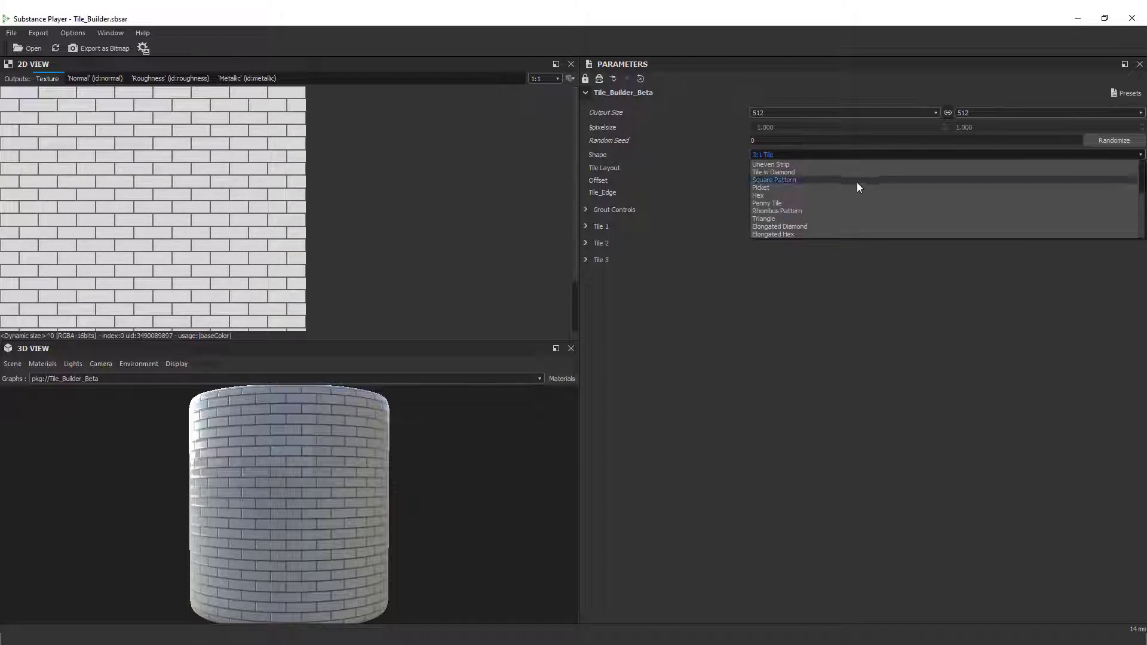
left_click(838, 233)
left_click(1141, 155)
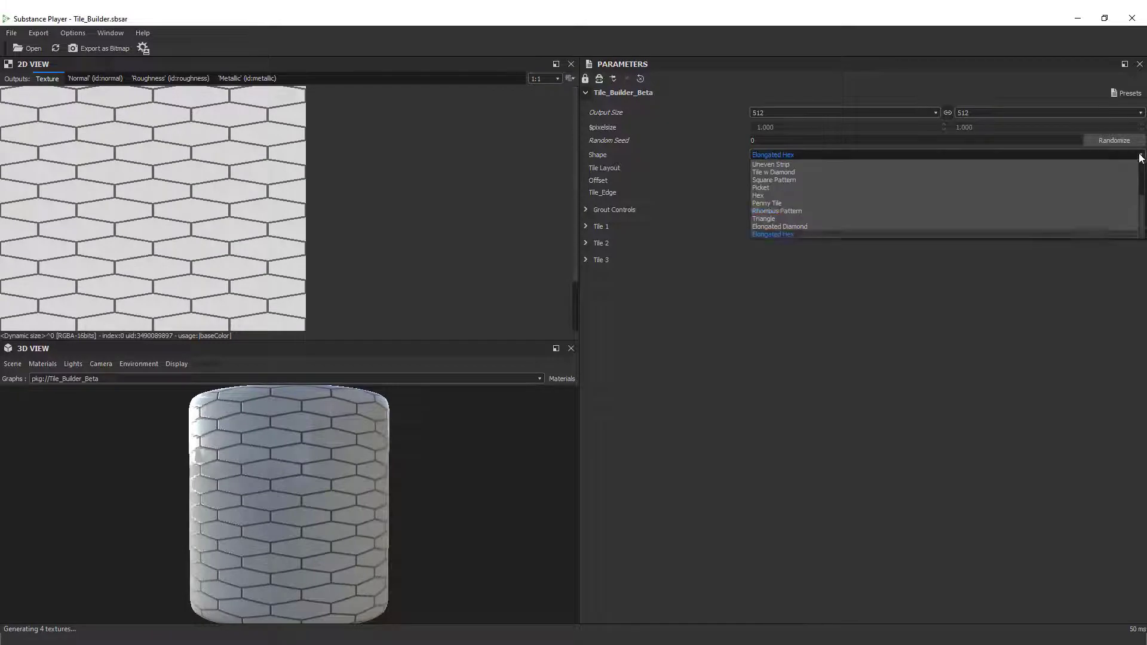
left_click(834, 226)
left_click(1127, 155)
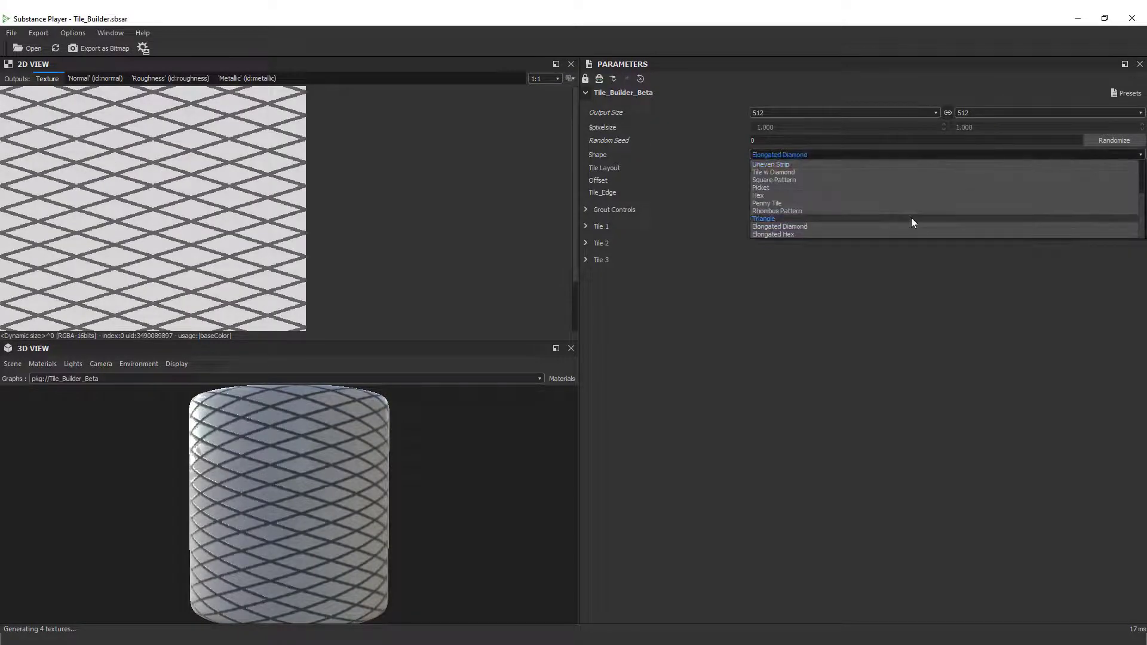
left_click(912, 219)
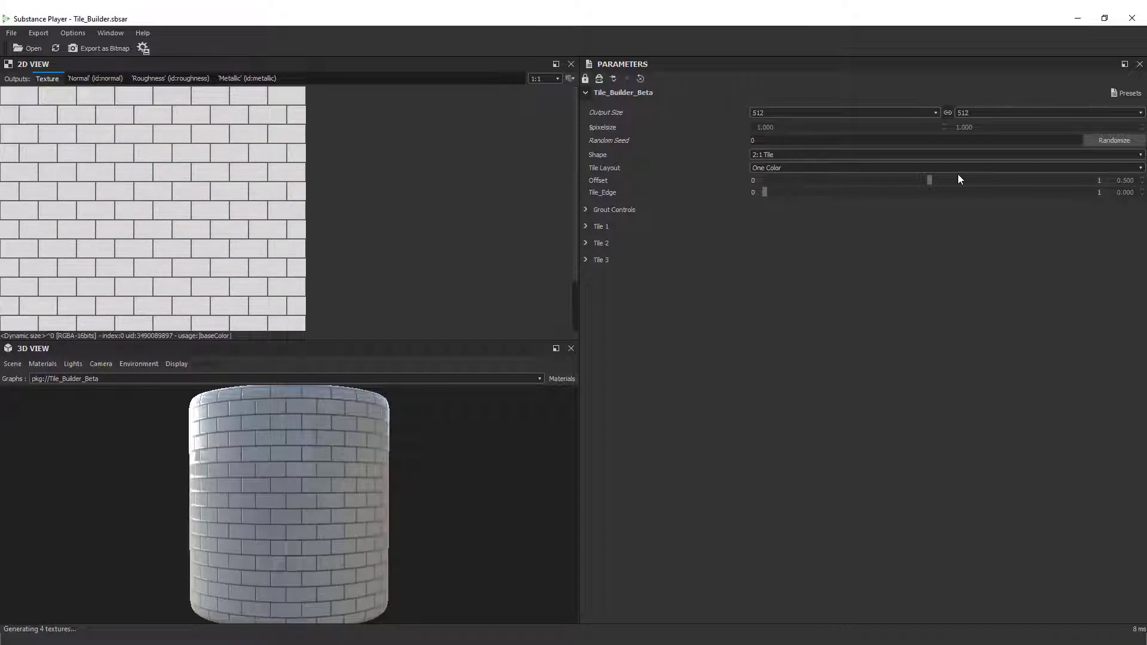
Set the tile layout to Two Color - Random and randomize the seed several times to vary the color distribution
left_click(1140, 170)
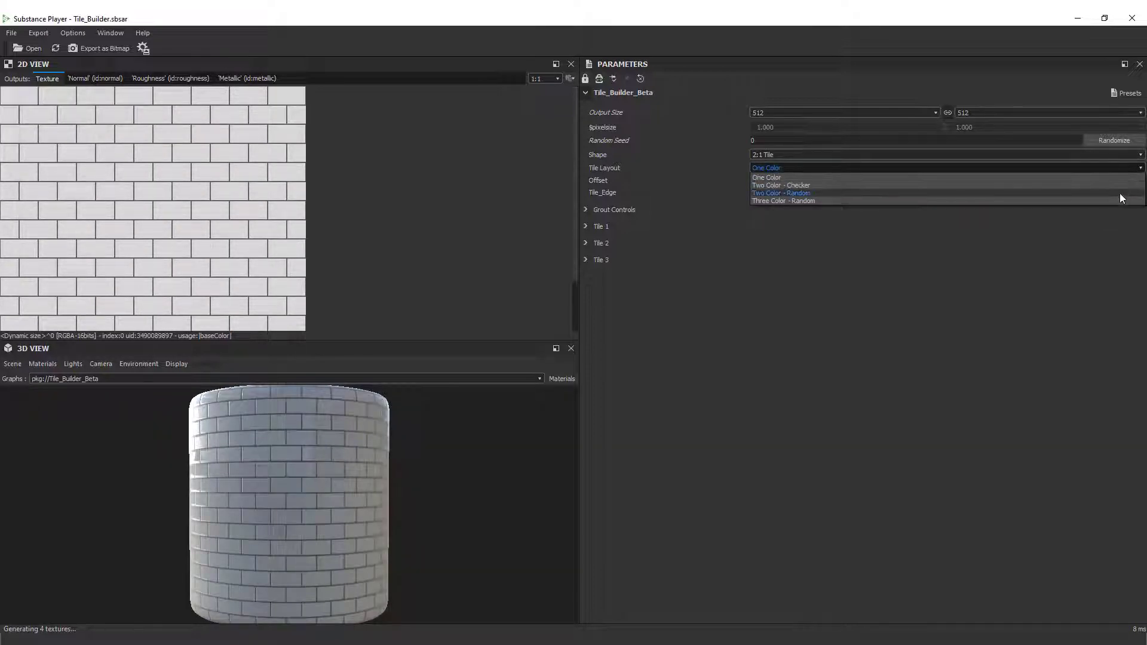
left_click(1119, 192)
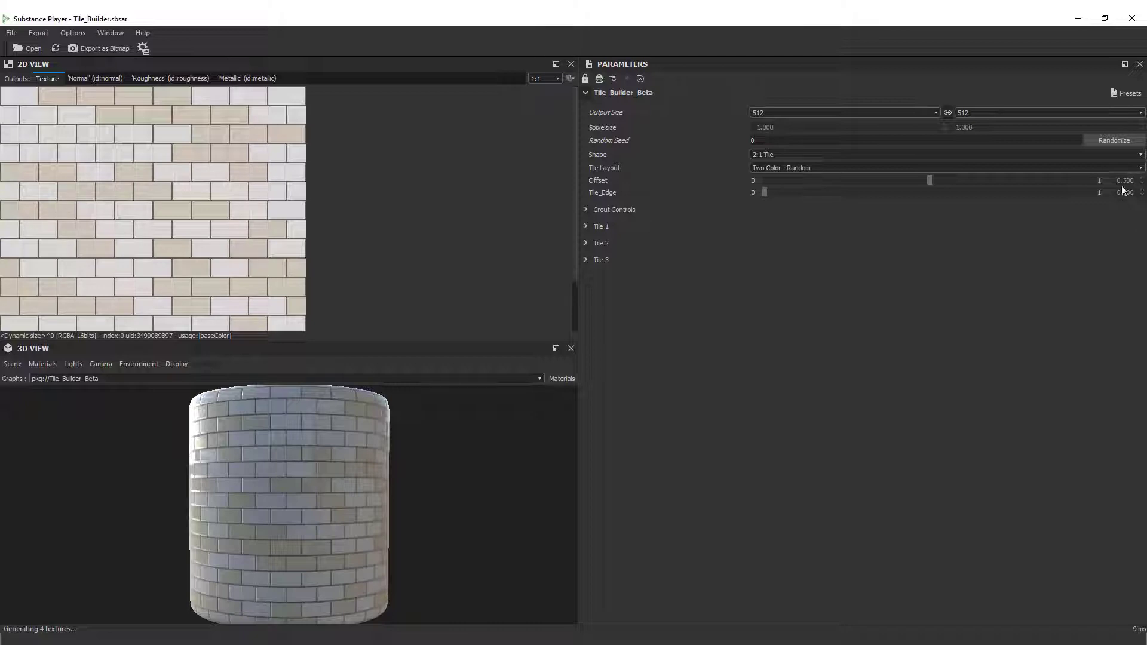
left_click(1114, 141)
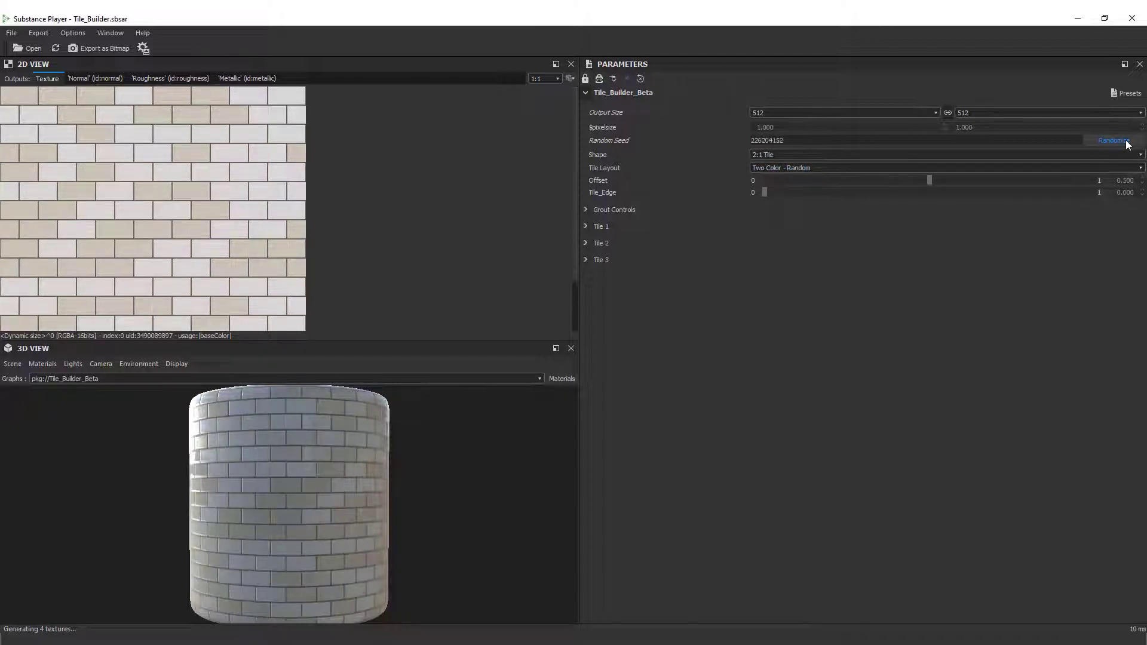
left_click(1125, 141)
left_click(1125, 142)
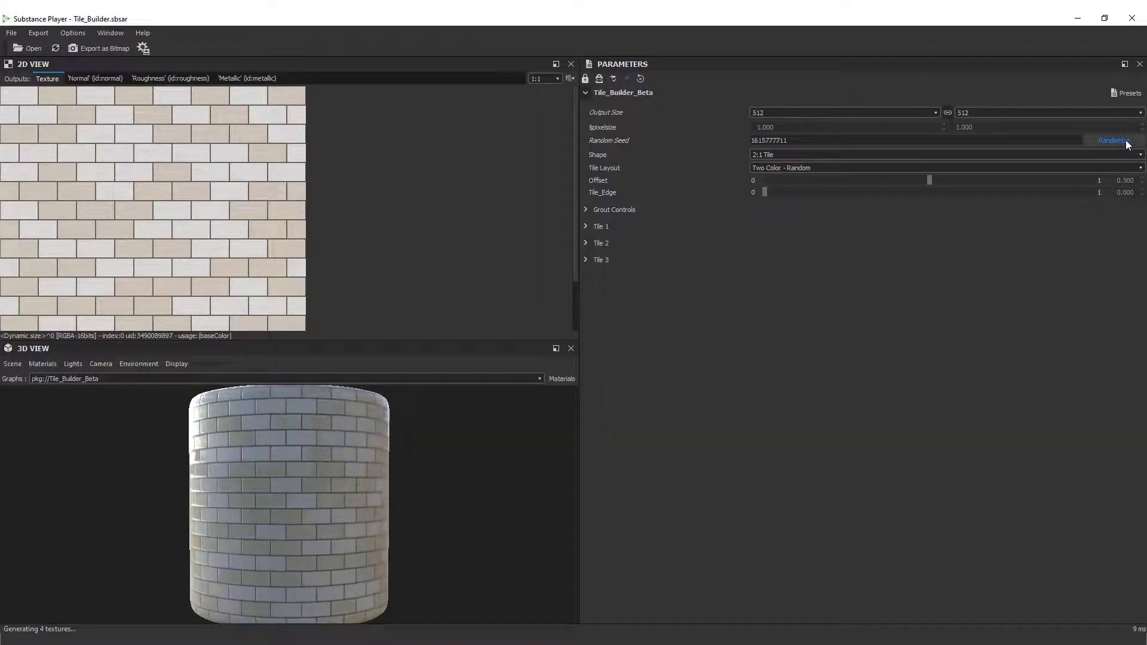
left_click(1125, 142)
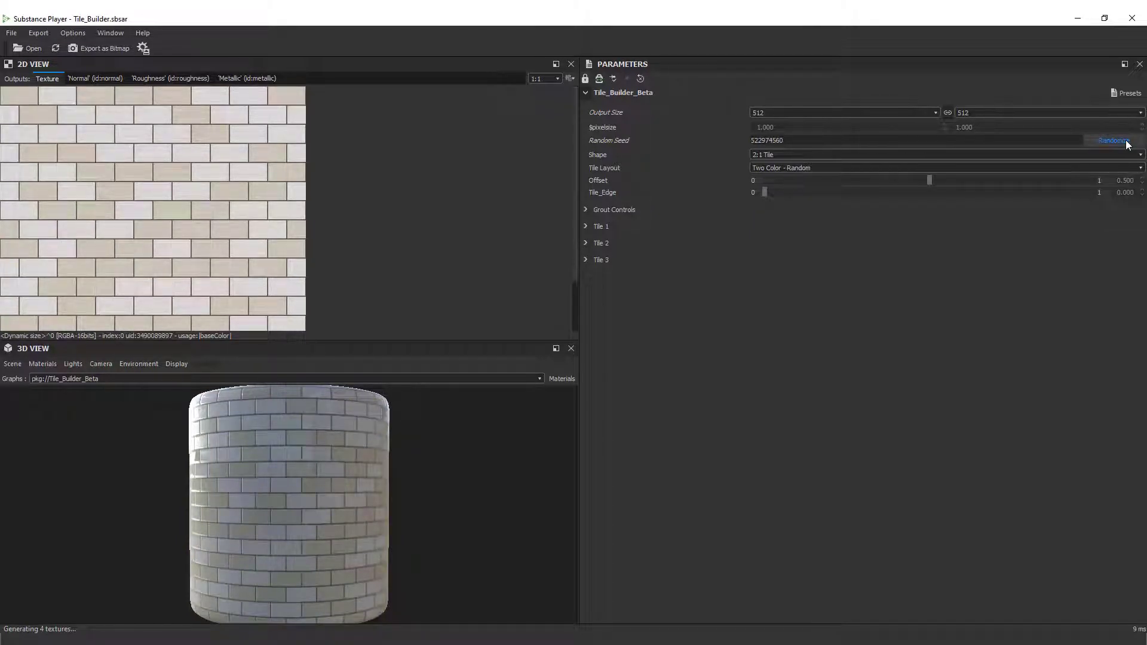
Set the tile Offset to about 0.313, and test Tile_Edge at 1 on the cylinder preview before returning it to 0
left_click_drag(930, 180, 816, 190)
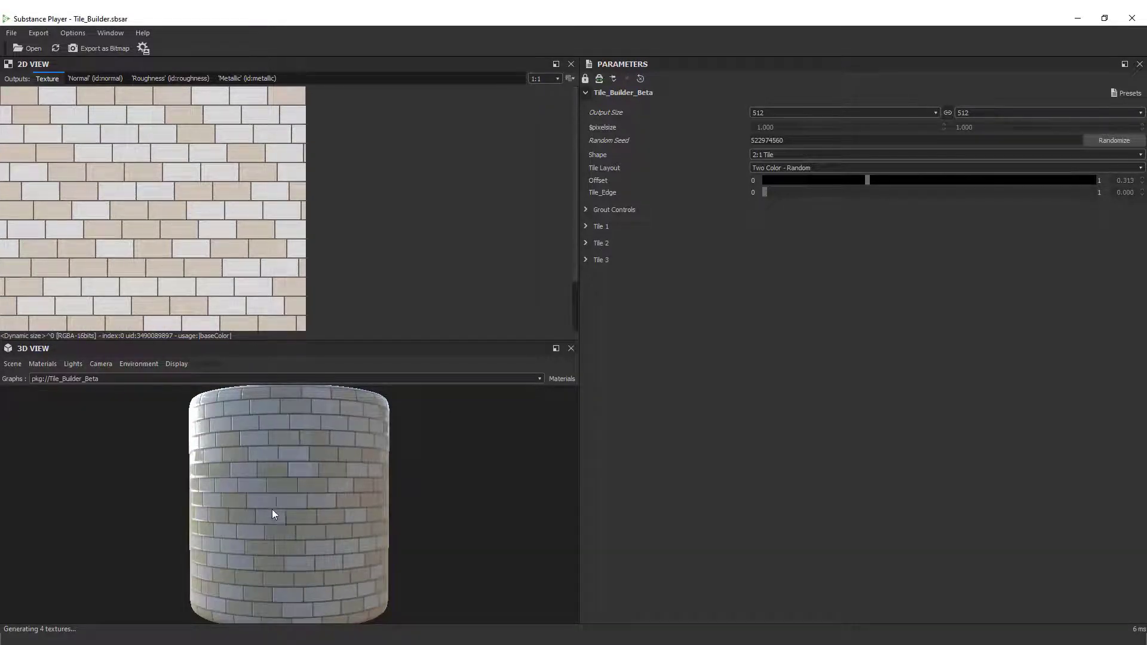
scroll(272, 514, "up", 5)
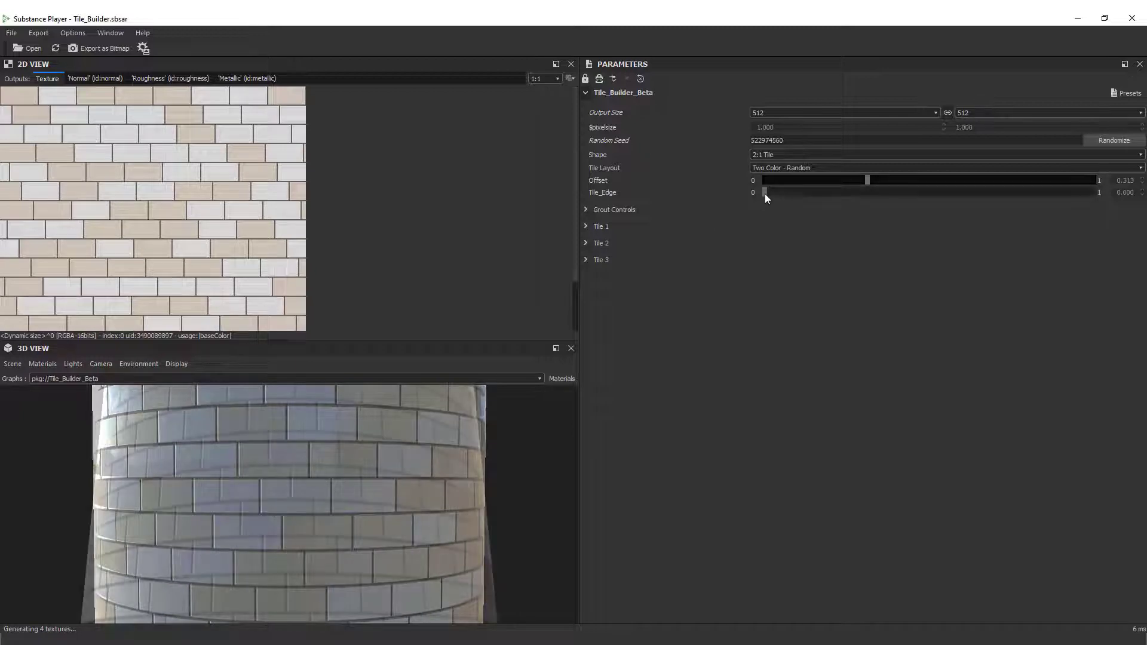
left_click_drag(765, 192, 1004, 197)
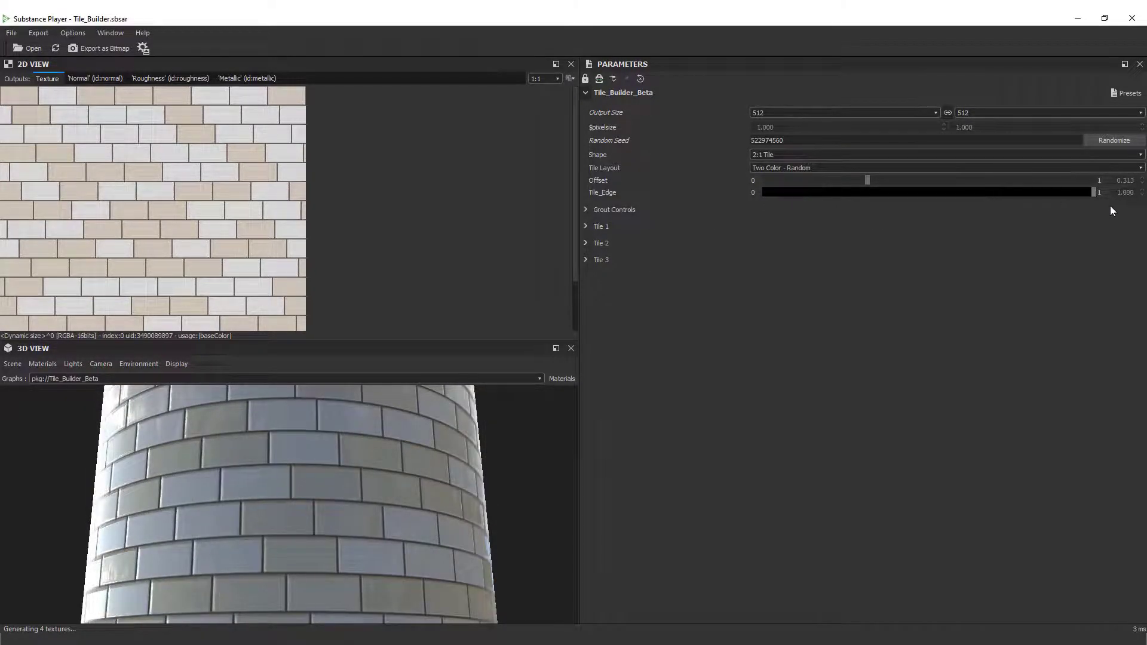
left_click_drag(229, 420, 256, 443)
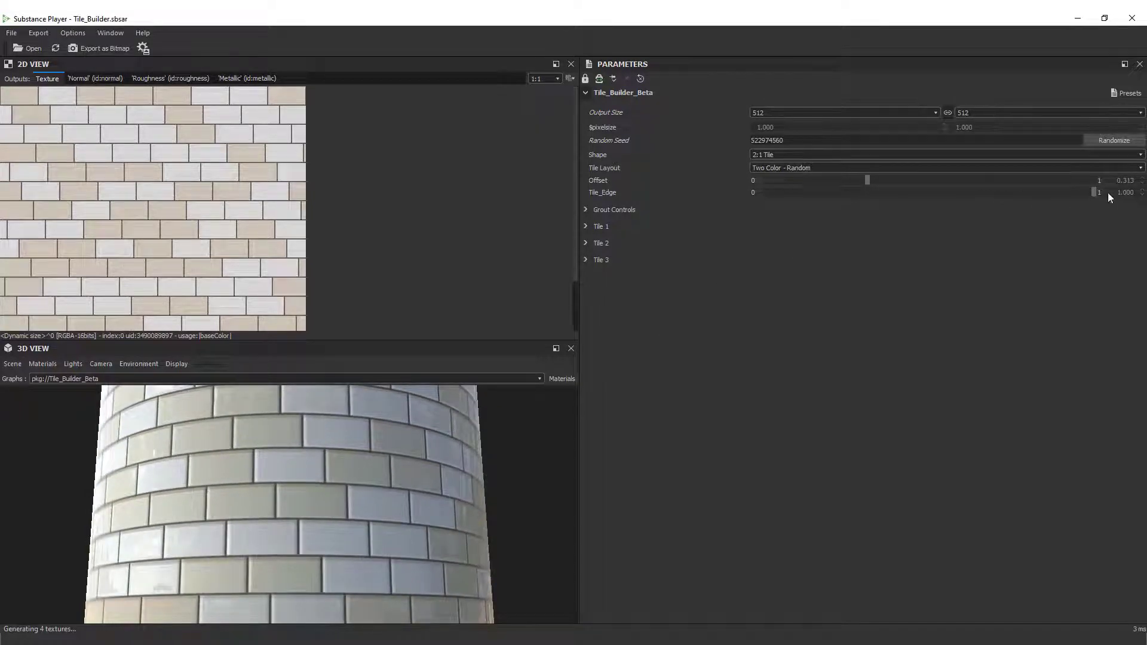
left_click_drag(1095, 192, 722, 193)
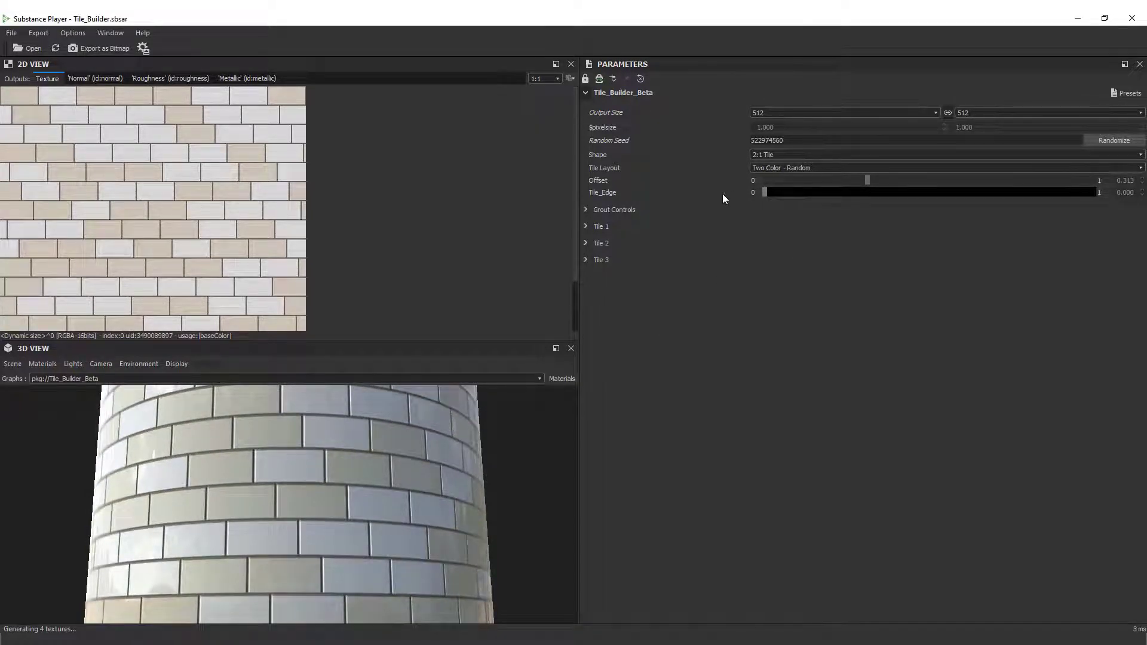
left_click_drag(228, 512, 184, 531)
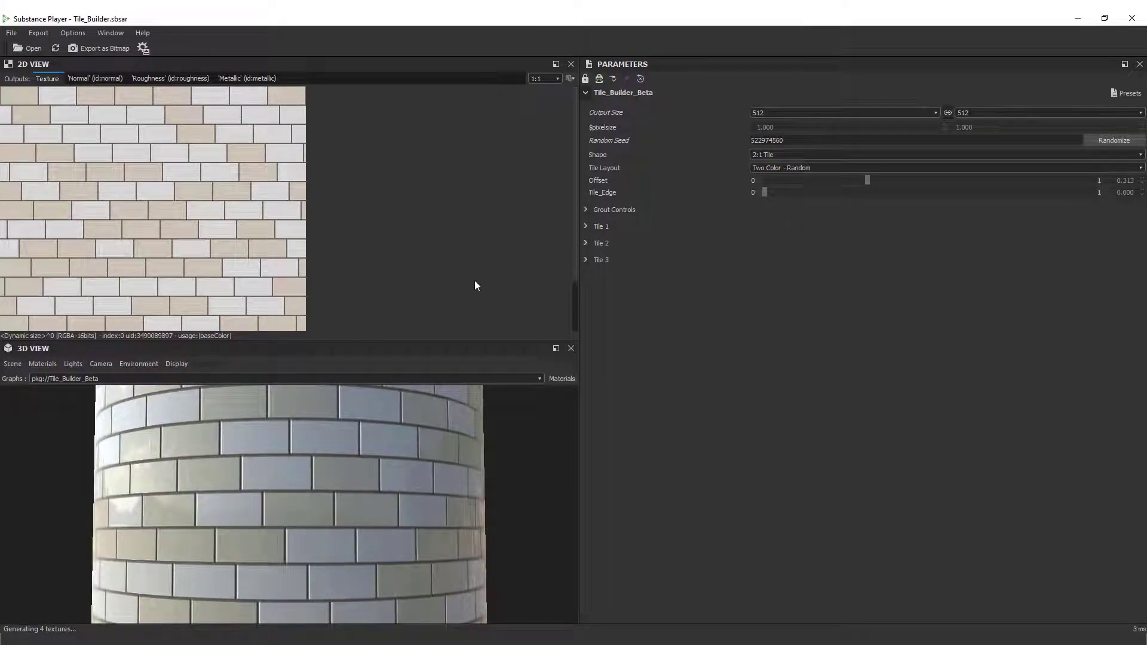
Set the grout color to a dark grey of 0.167, 0.164, 0.160 and the grout width to about 1.369
left_click(586, 209)
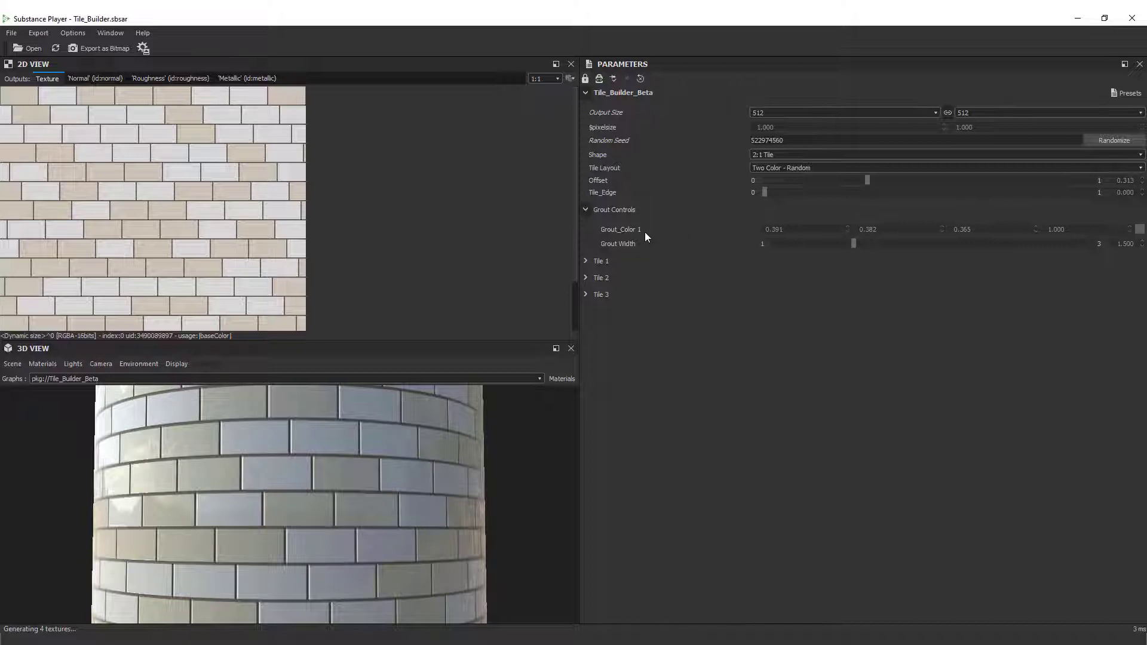
left_click(1139, 230)
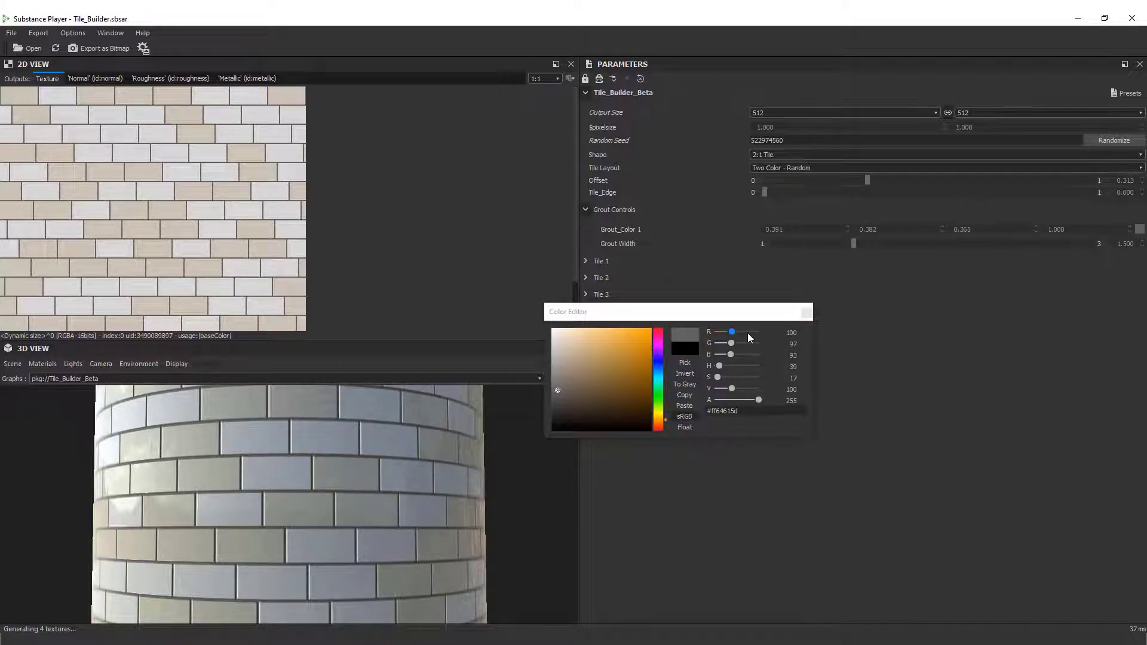
left_click(562, 412)
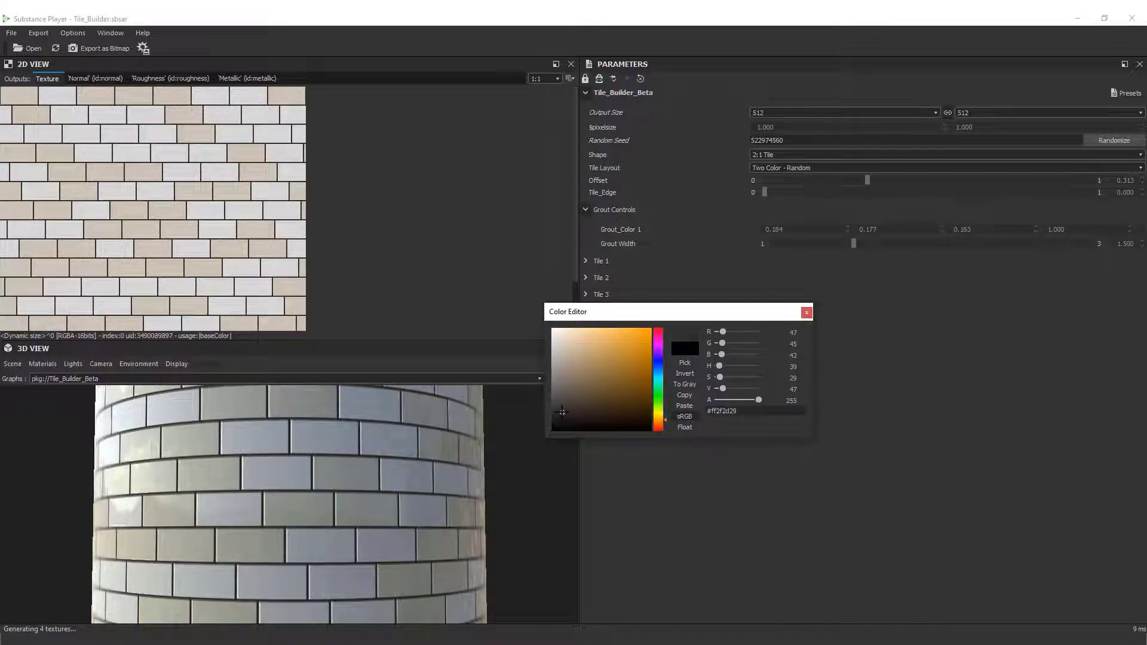
left_click(554, 419)
left_click(641, 404)
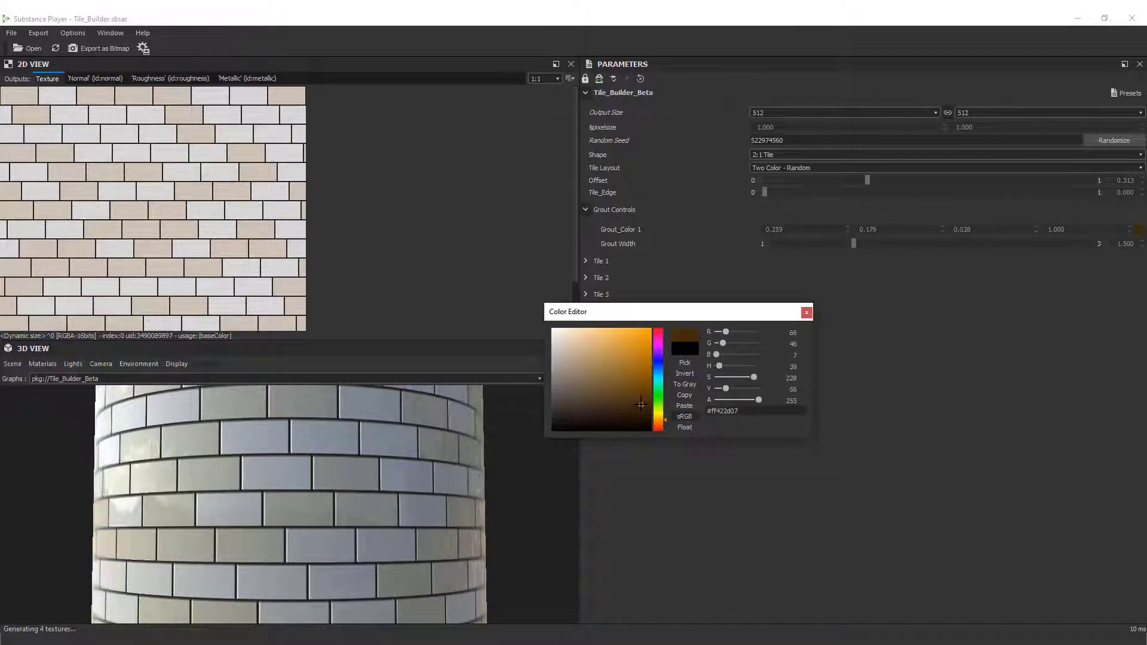
mouse_move(641, 404)
left_mouse_down()
mouse_move(643, 385)
mouse_move(554, 413)
left_mouse_up()
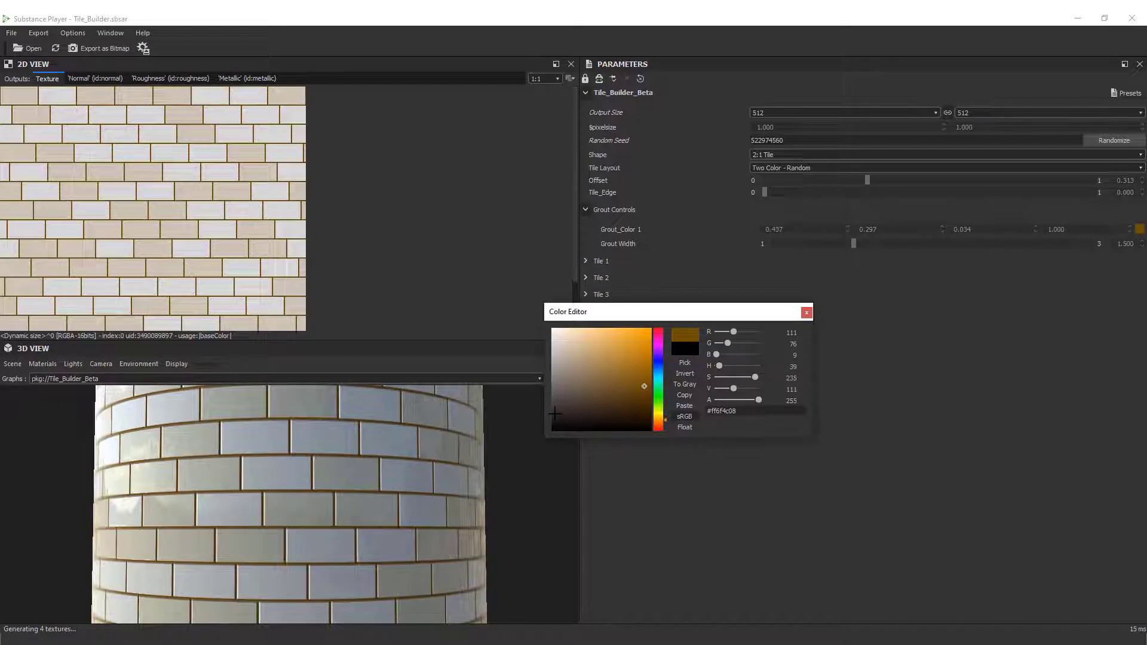
left_click(807, 312)
mouse_move(841, 243)
left_mouse_down()
mouse_move(767, 257)
mouse_move(822, 242)
mouse_move(1098, 257)
mouse_move(833, 263)
left_mouse_up()
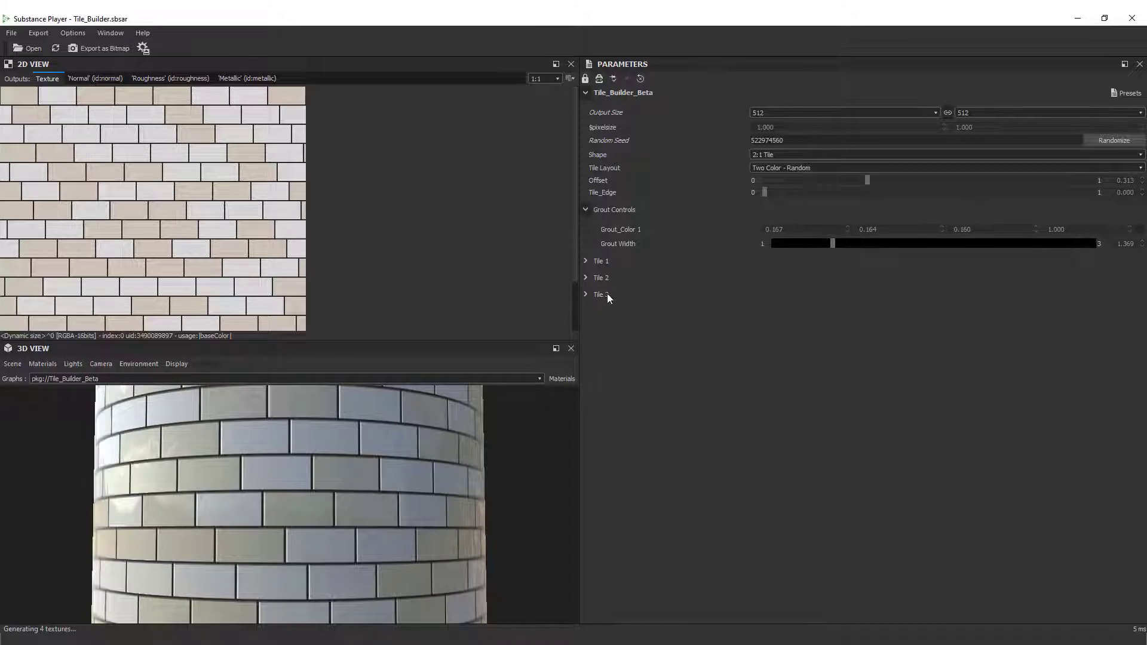
Change the Tile 1 color to a dark olive green, #ff353d04, keeping the Porcelain material
left_click(585, 261)
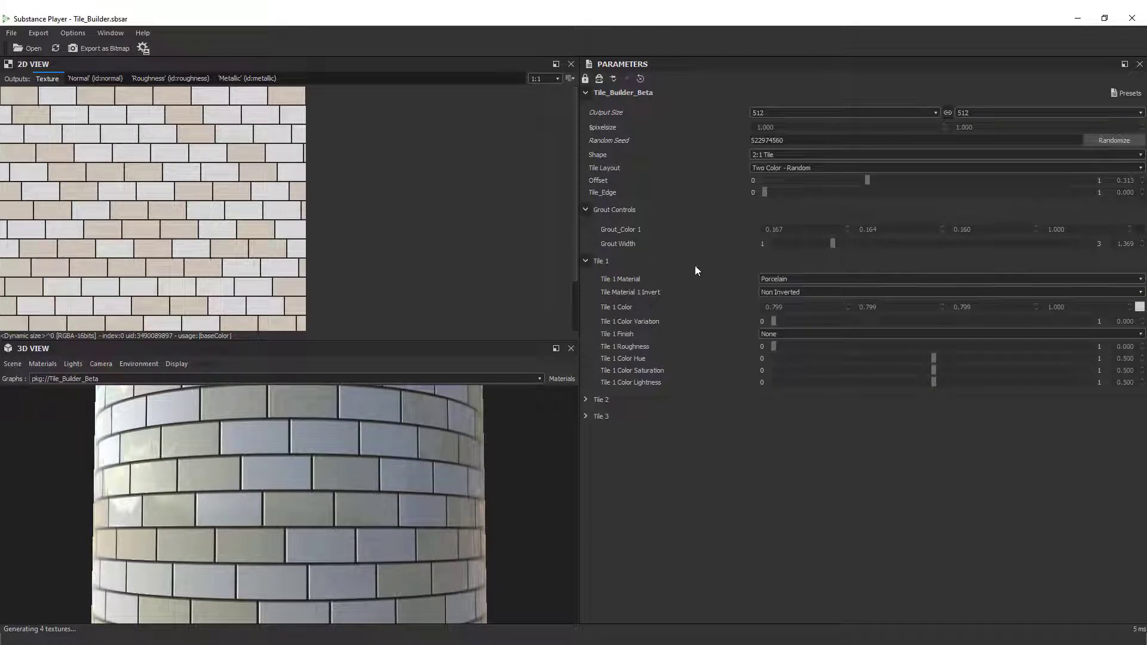
left_click(1136, 279)
left_click(1135, 345)
left_click(1139, 307)
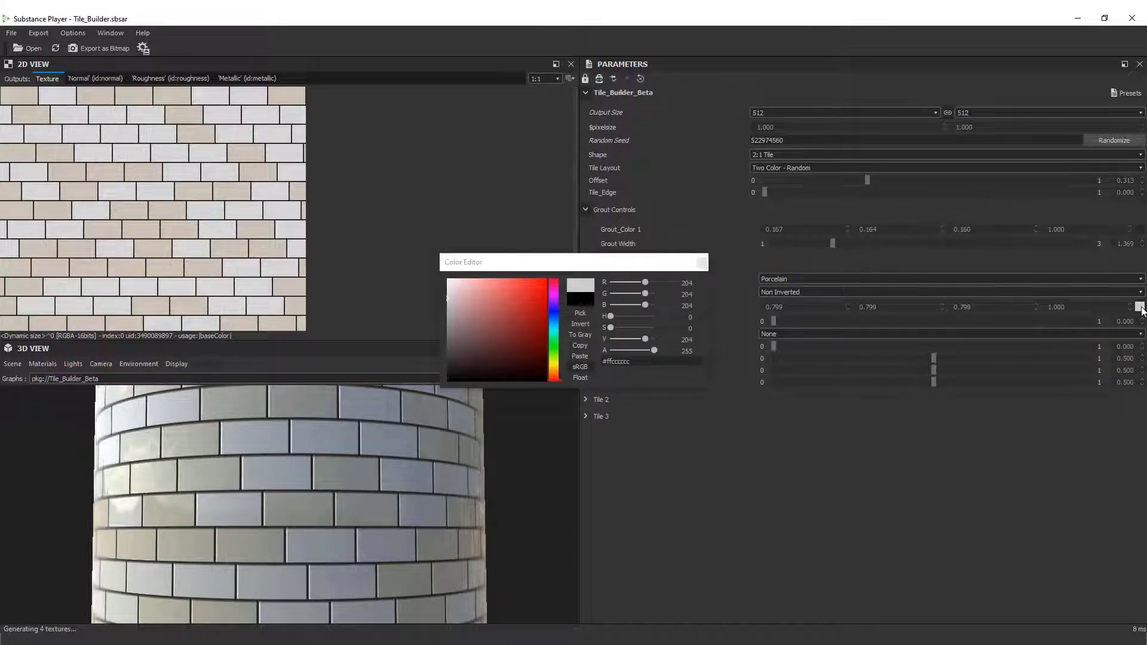
left_click(497, 352)
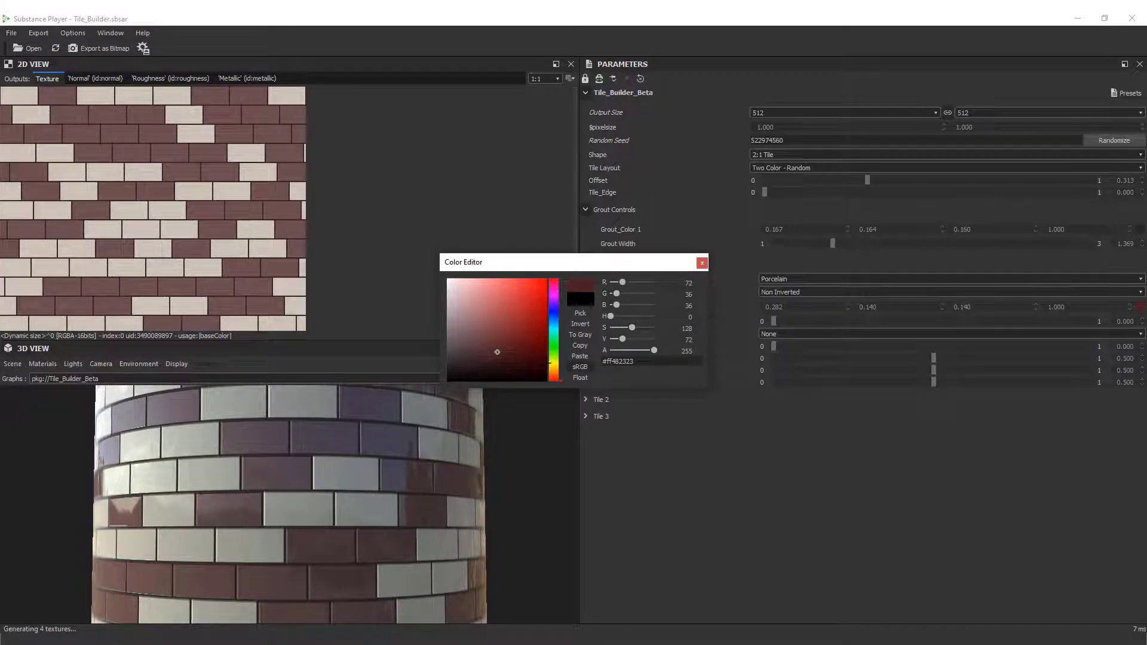
left_click(553, 362)
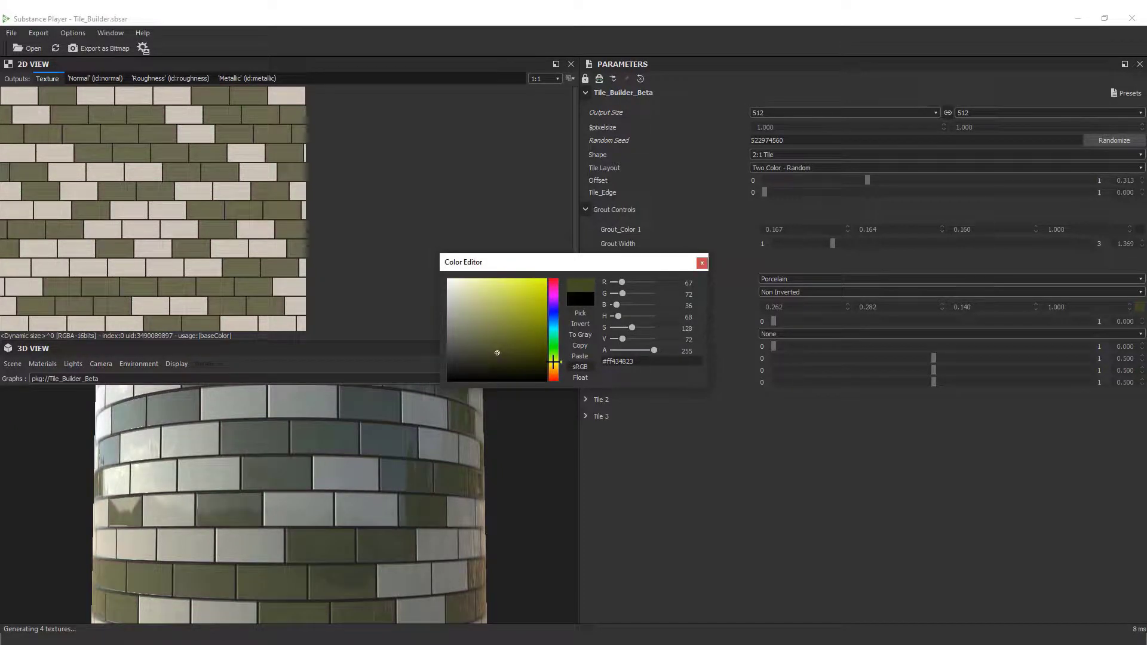
left_click(540, 356)
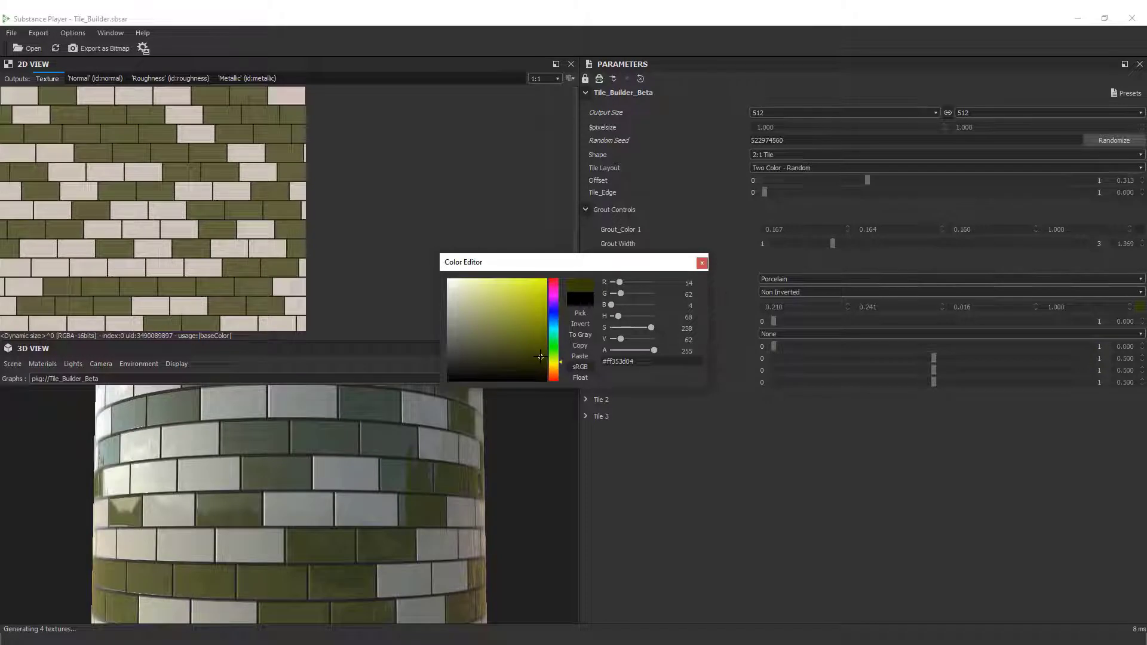
left_click(701, 262)
Set the Tile 1 color variation to about 0.205 and its finish to Hand Glazed - Pitted after trying Hand Glazed - Smooth
left_click_drag(772, 321, 931, 321)
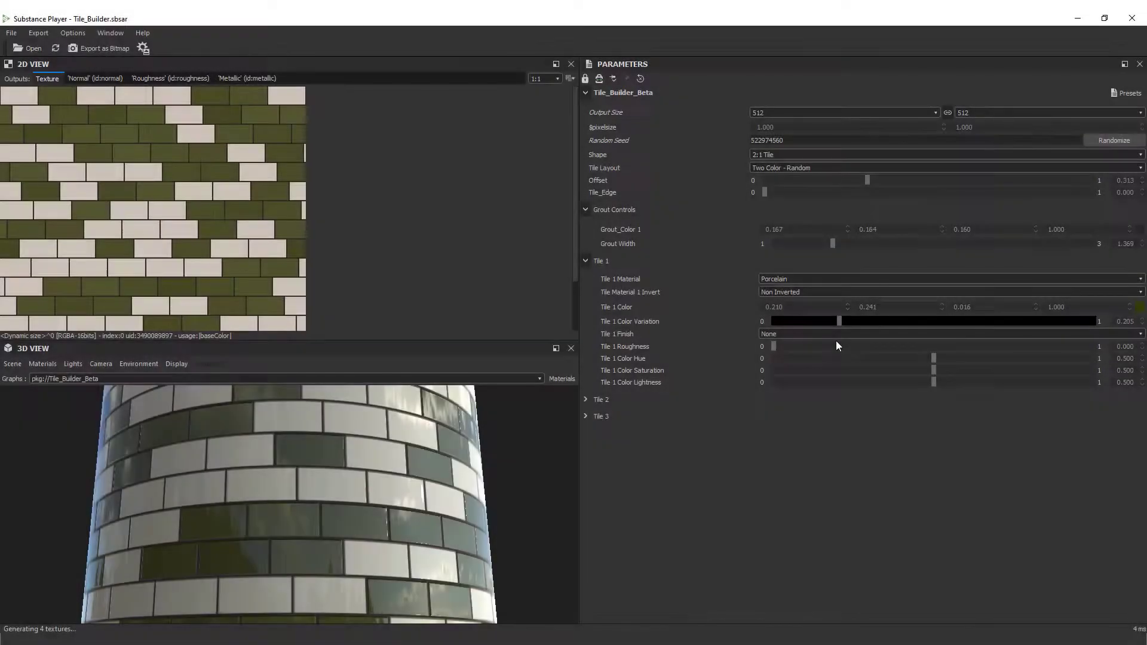
left_click(1138, 335)
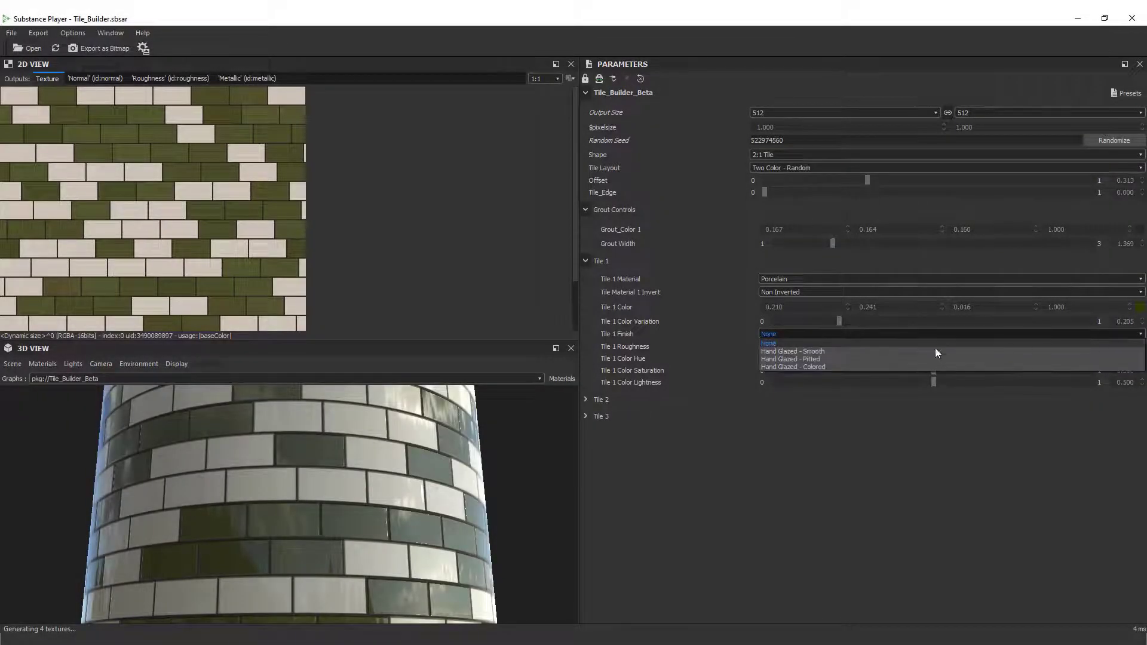
left_click(830, 351)
left_click(1139, 334)
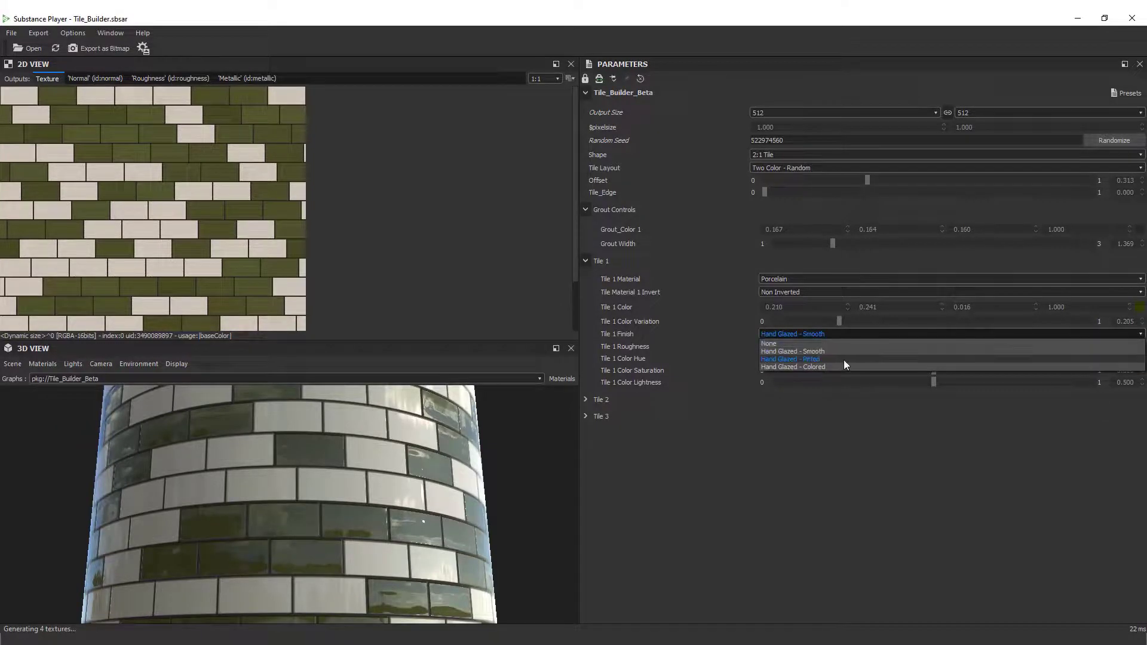
left_click(843, 360)
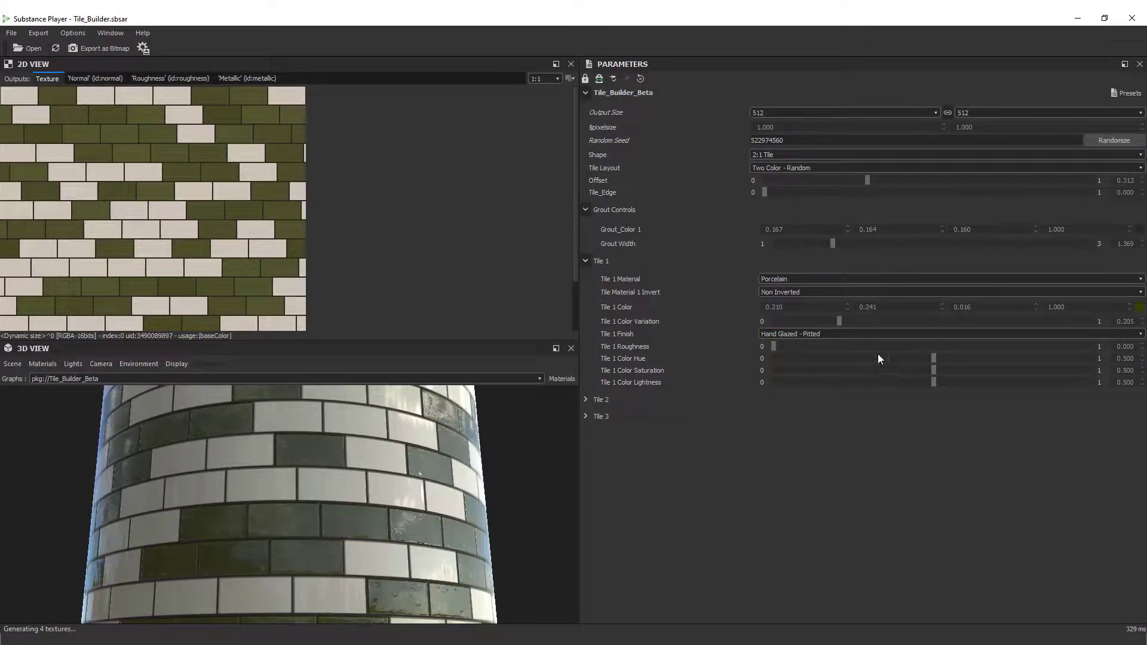
Set the Tile 1 roughness to about 0.024, hue to 0.502, color saturation to 0.681 and color lightness to 0.490
left_click_drag(773, 346, 780, 378)
left_click_drag(933, 359, 930, 384)
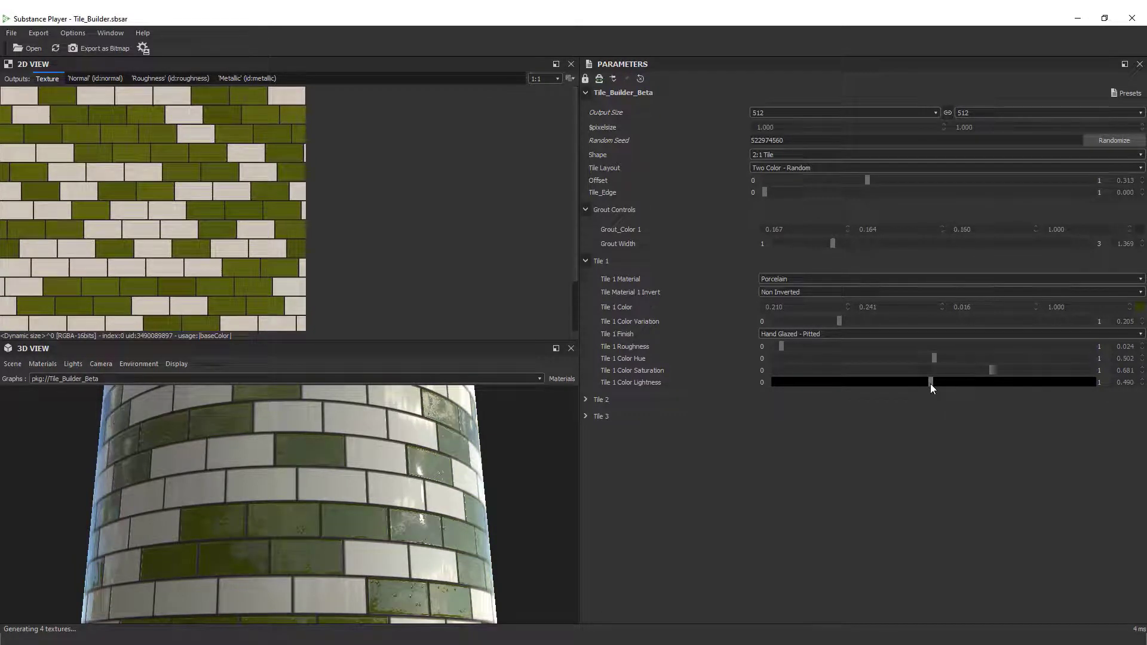
Change the Tile 2 material to Limestone, keeping it Non Inverted
left_click(593, 399)
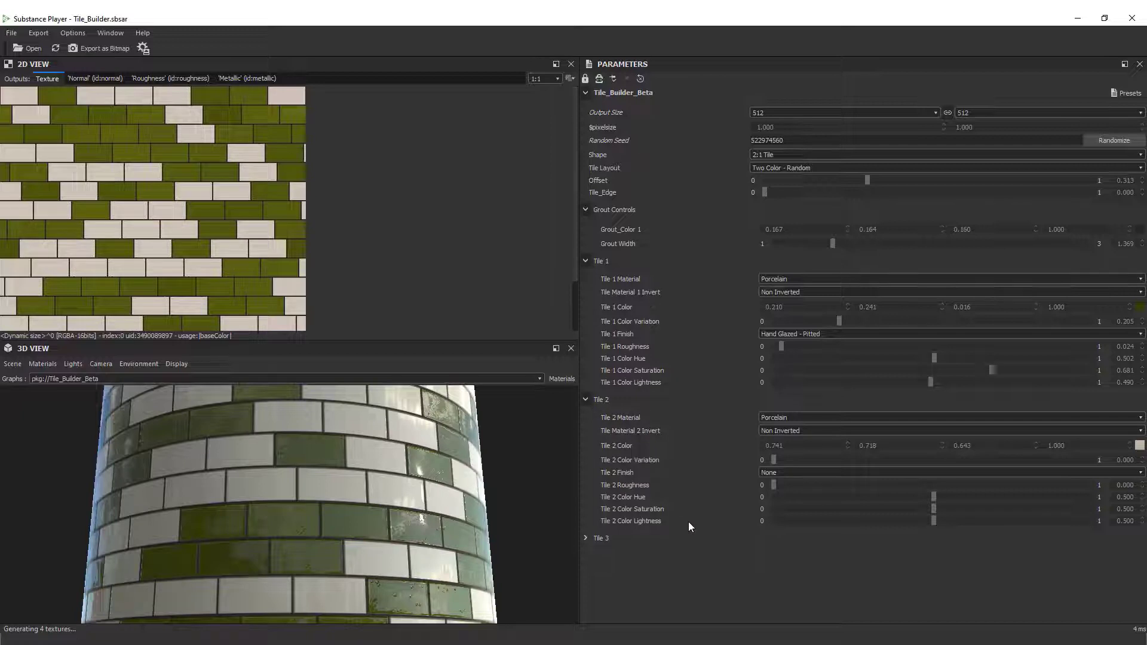
left_click(1013, 418)
left_click(1119, 436)
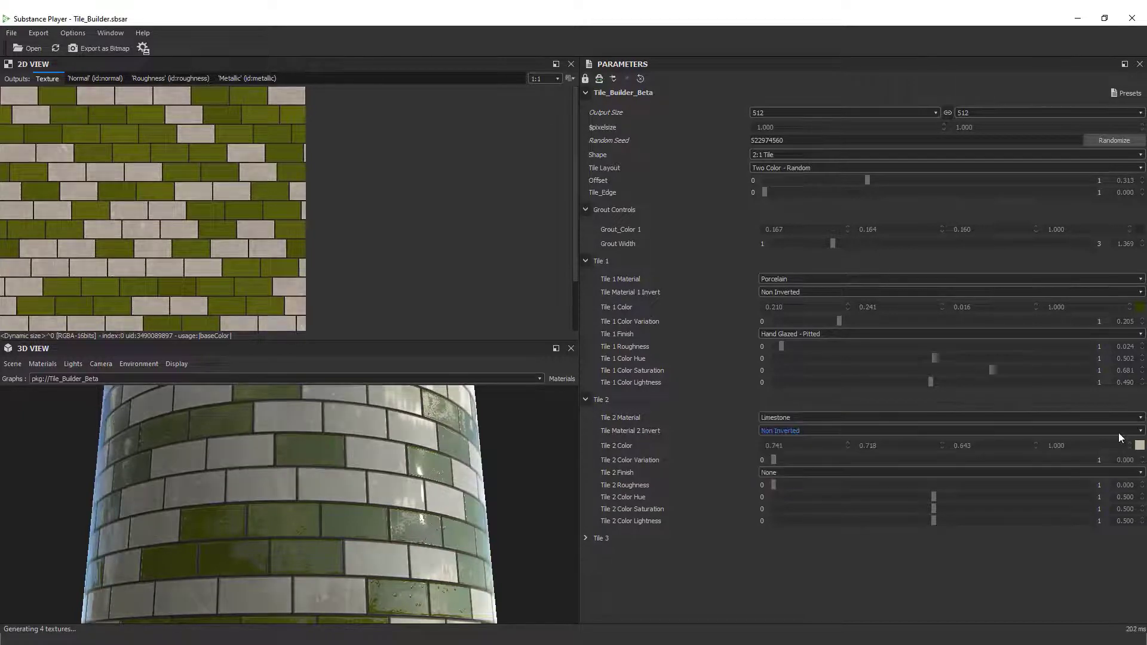
Set the Tile 2 color to a dark green of 0.105, 0.144, 0.097, with color variation about 0.086 and roughness about 0.032
left_click(1140, 446)
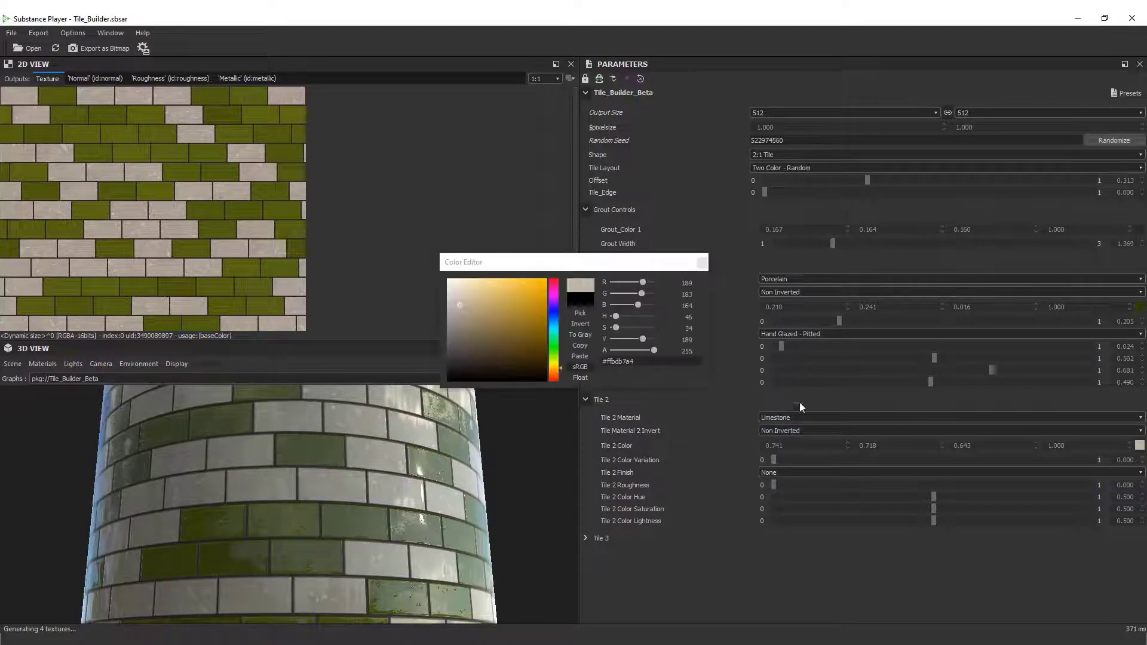
left_click(553, 350)
left_click(540, 353)
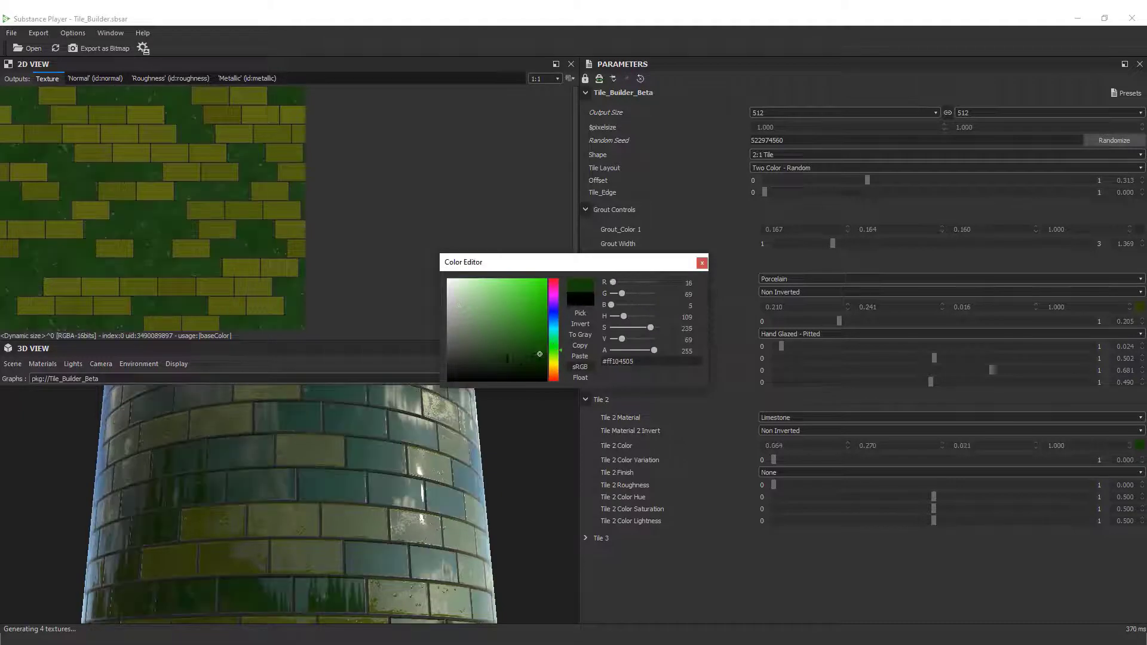
left_click(480, 366)
left_click(701, 262)
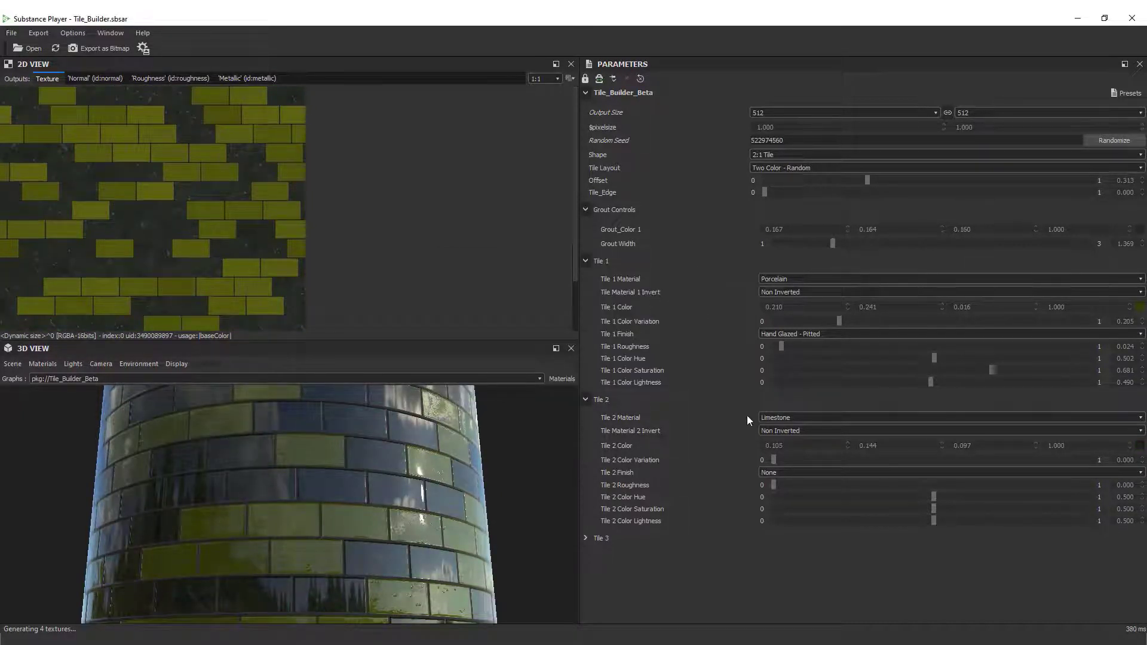
left_click_drag(773, 459, 789, 484)
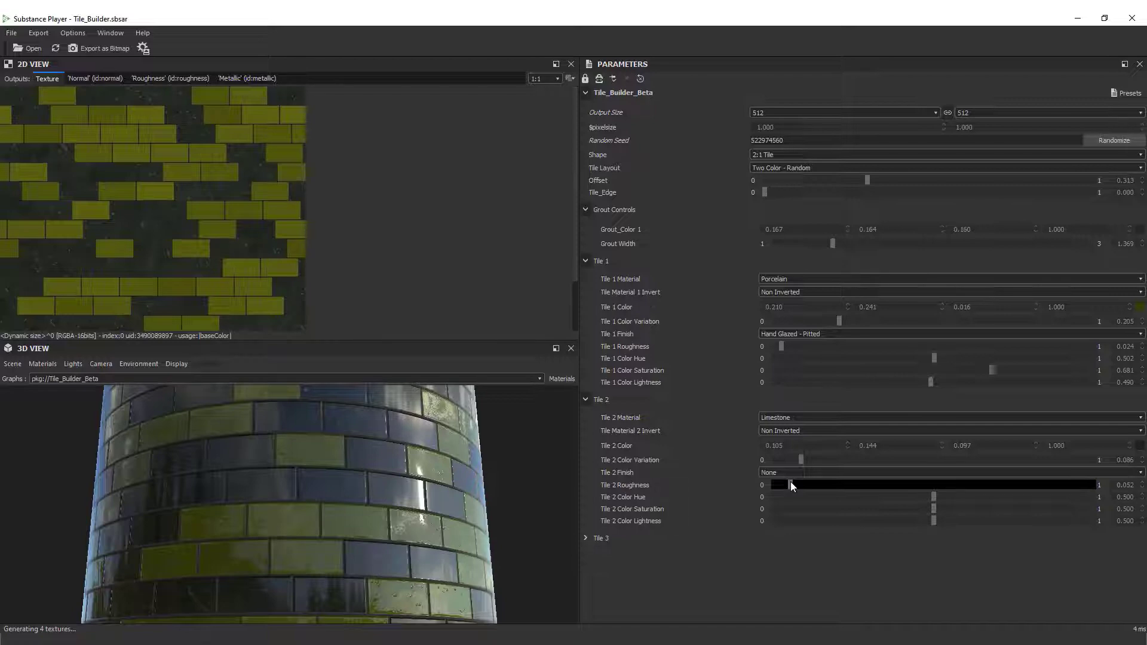
Reload the Tile_Builder material to reset its parameters, and set Shape to 2:1 Tile and Tile Layout to Two Color - Random
left_click(56, 49)
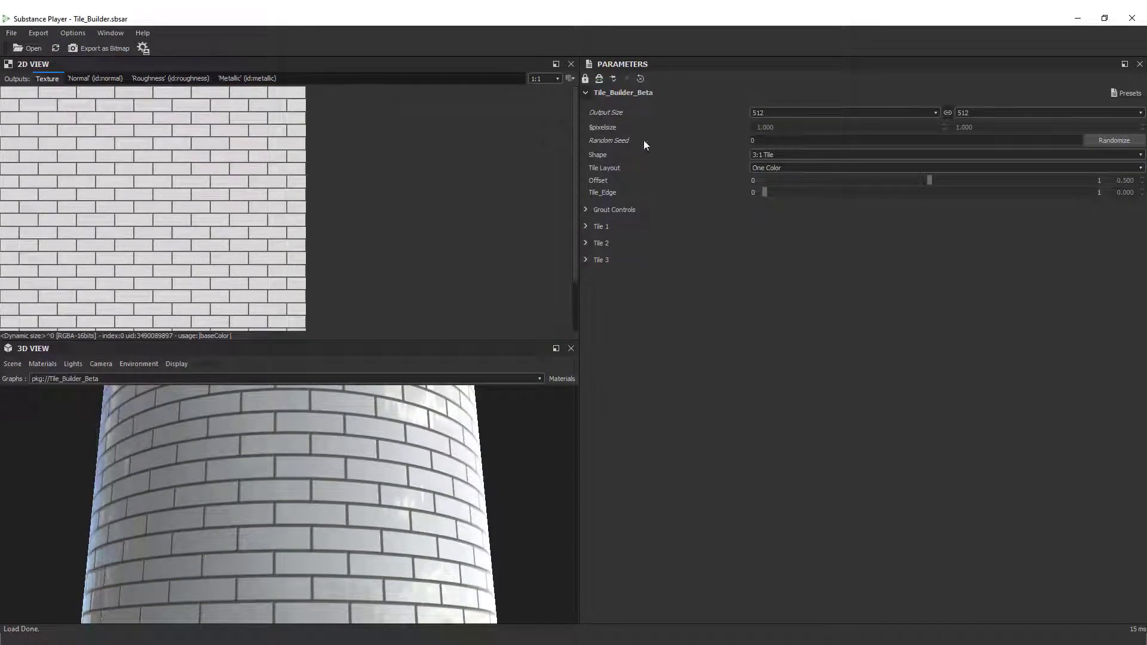
left_click(1139, 154)
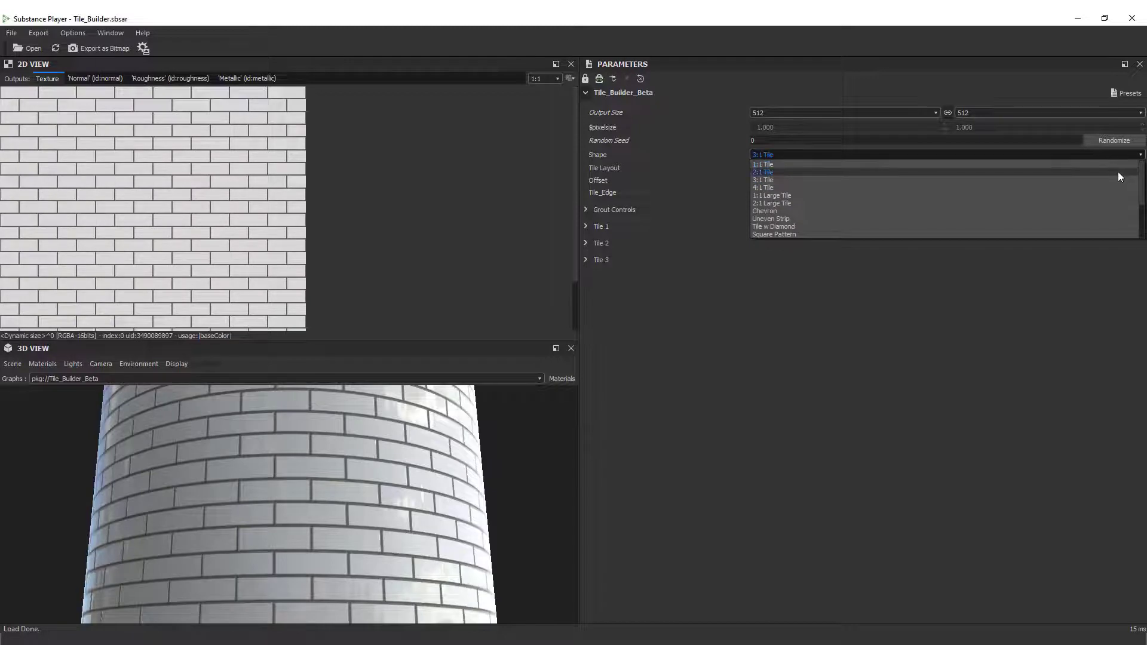
left_click(1117, 172)
left_click(1140, 168)
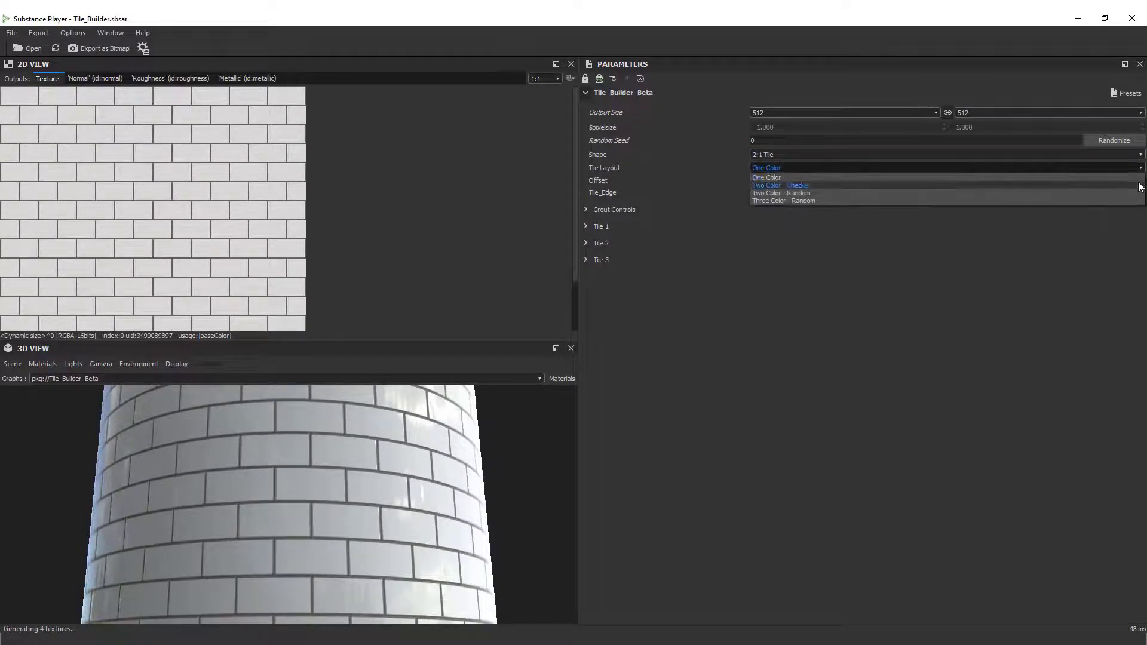
left_click(1138, 194)
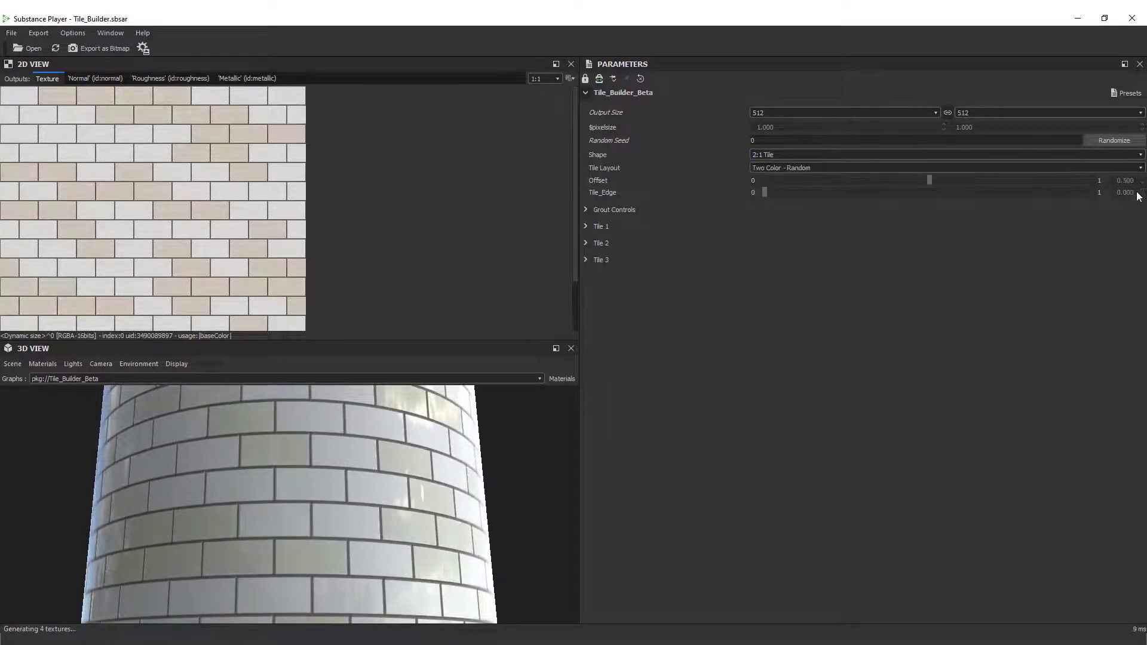
Set the tile Offset to about 0.706 and Tile_Edge to about 0.370, and check the edges on the cylinder preview
left_click_drag(929, 180, 996, 181)
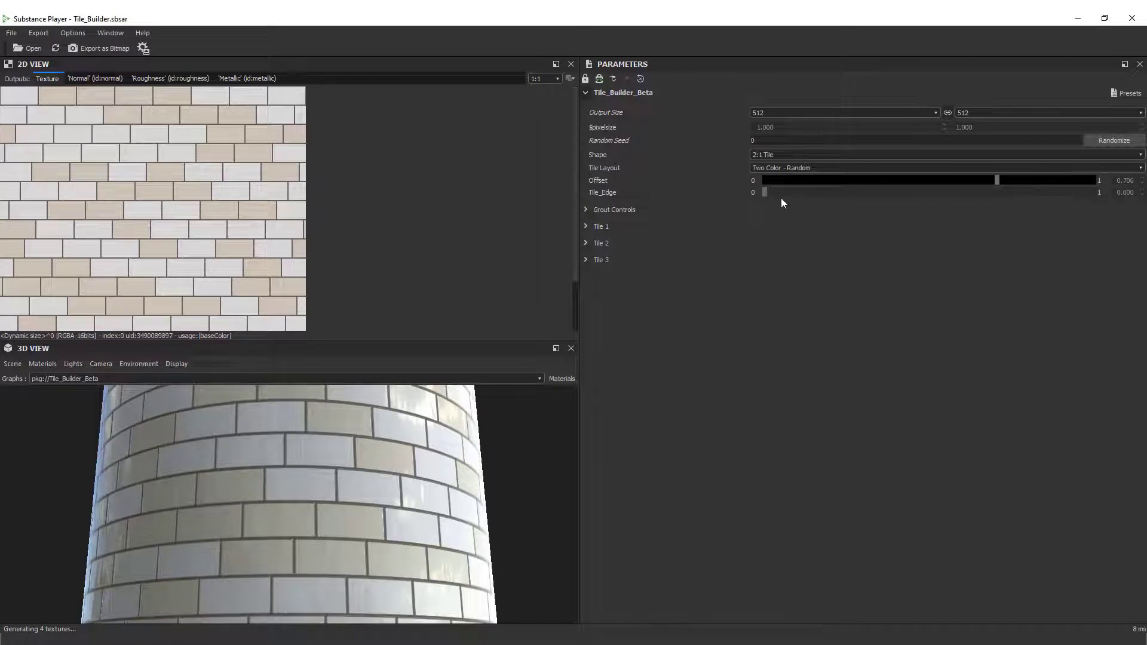
left_click_drag(764, 191, 770, 193)
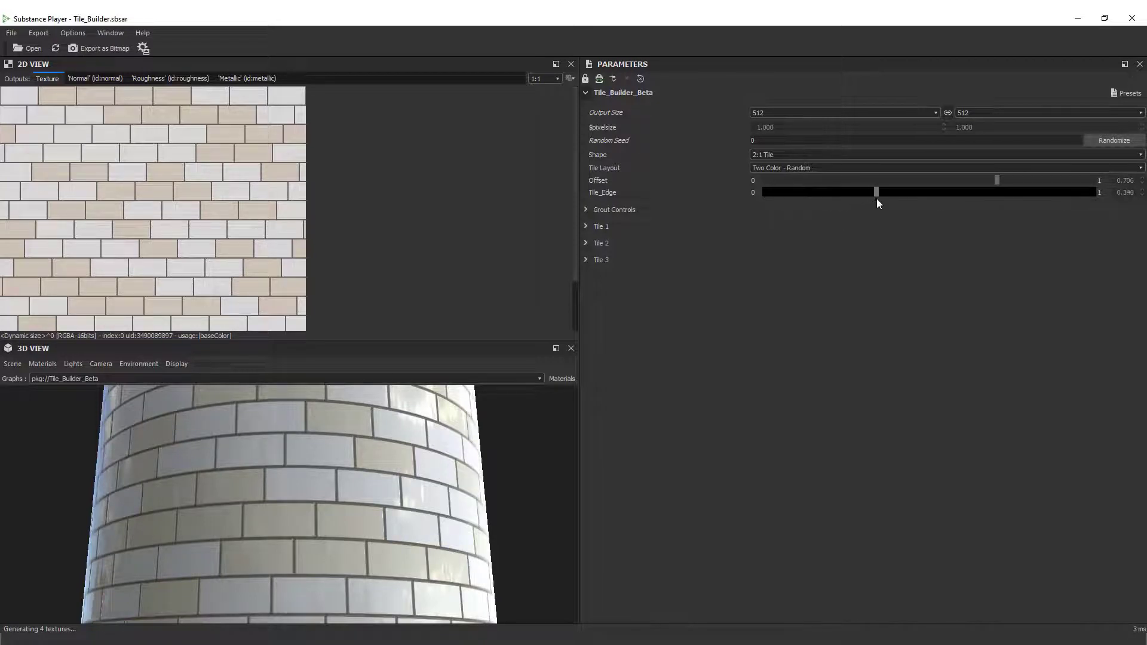
left_click_drag(876, 203, 884, 203)
left_click_drag(382, 482, 291, 497)
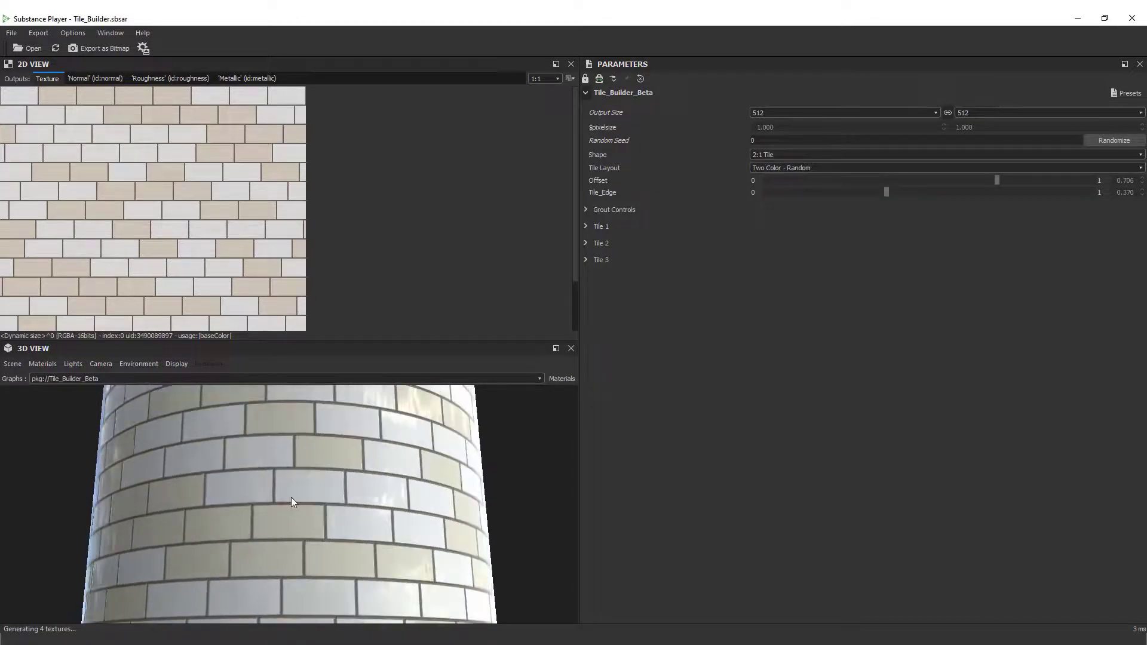
Set the grout color to a light grey of 0.741, 0.735, 0.724 and the grout width to about 1.201
left_click(585, 210)
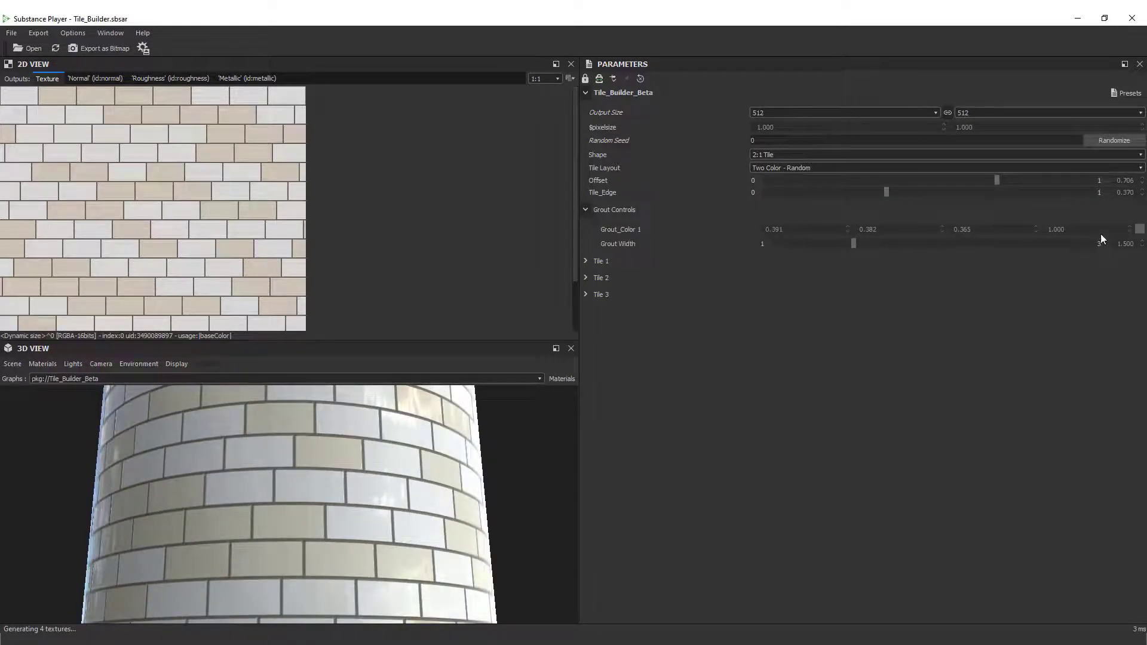
left_click(1139, 229)
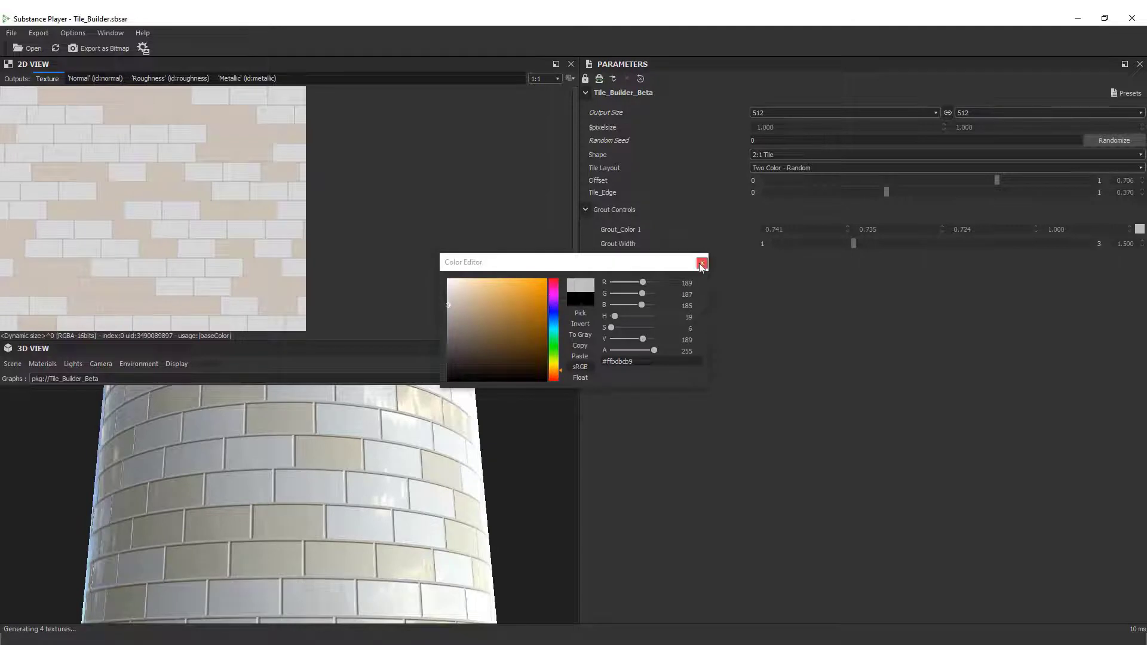
left_click(700, 263)
left_click_drag(853, 242, 819, 243)
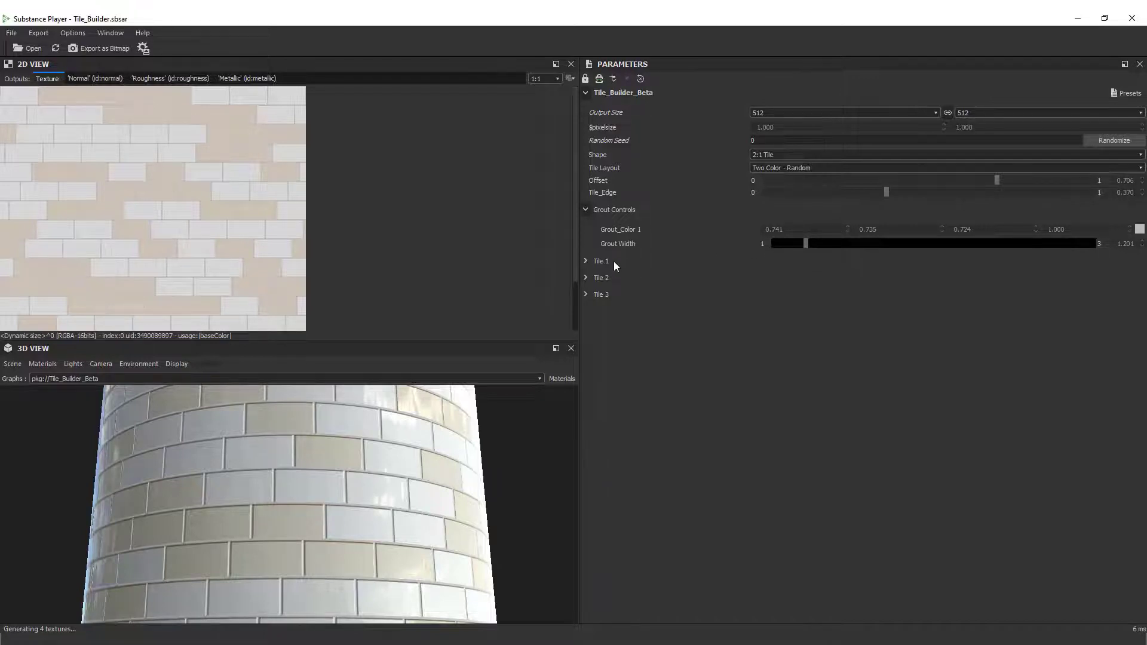
Change the Tile 1 color to a muted grey-green, #ff899788, keeping the Porcelain material
left_click(586, 261)
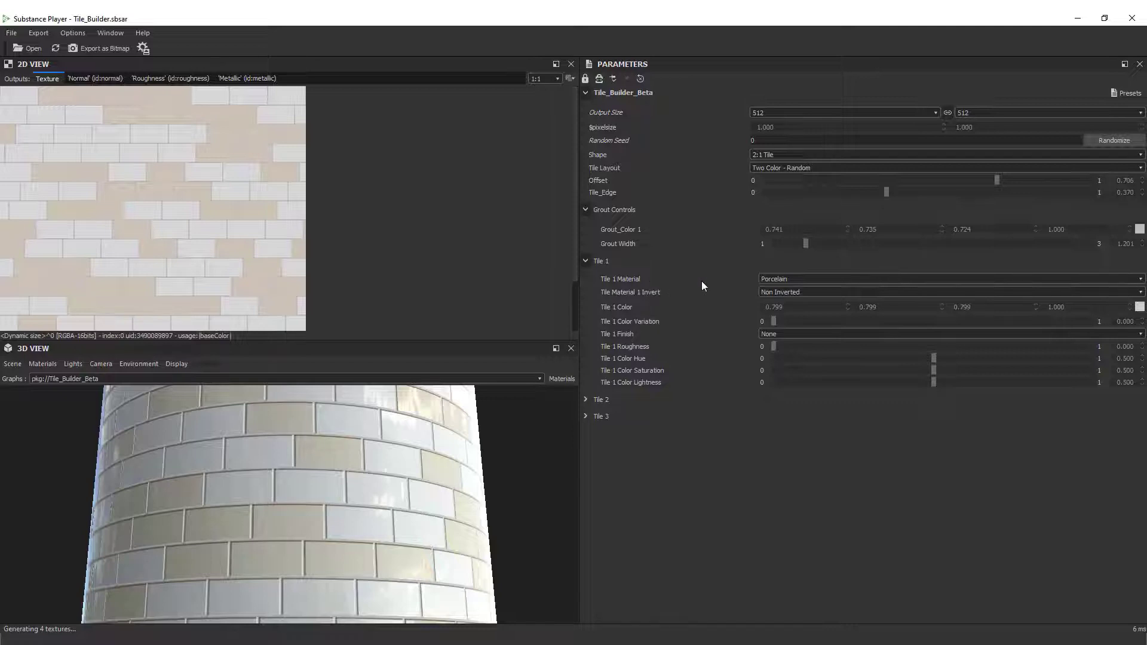
left_click(1140, 280)
left_click(1142, 283)
left_click(1140, 307)
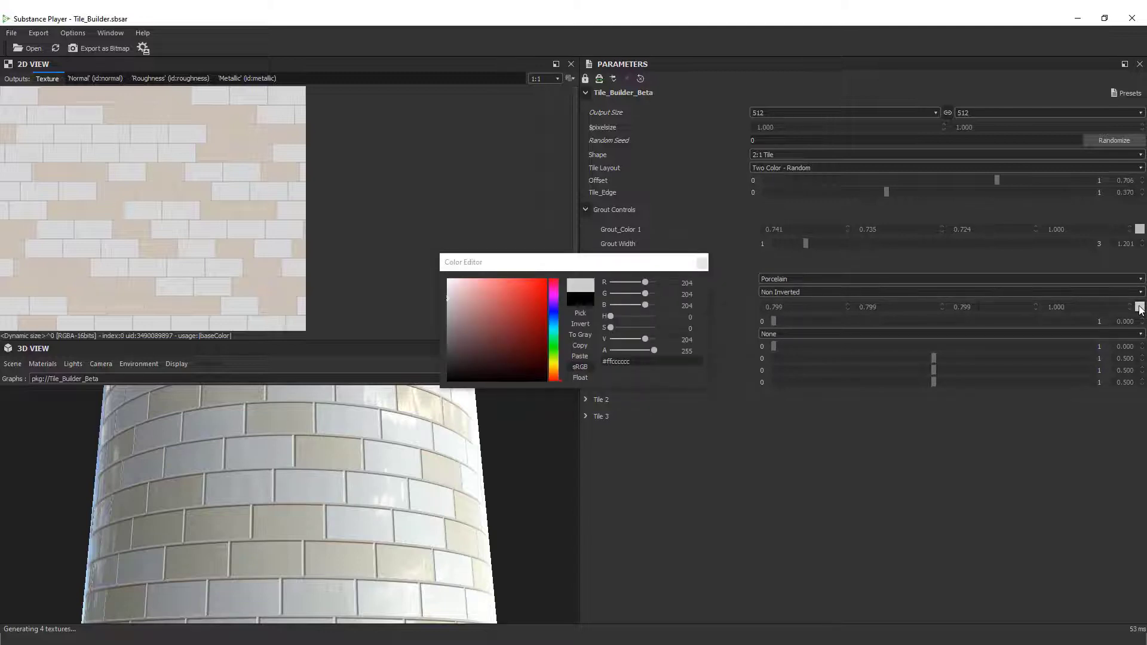
left_click(554, 348)
left_click(455, 319)
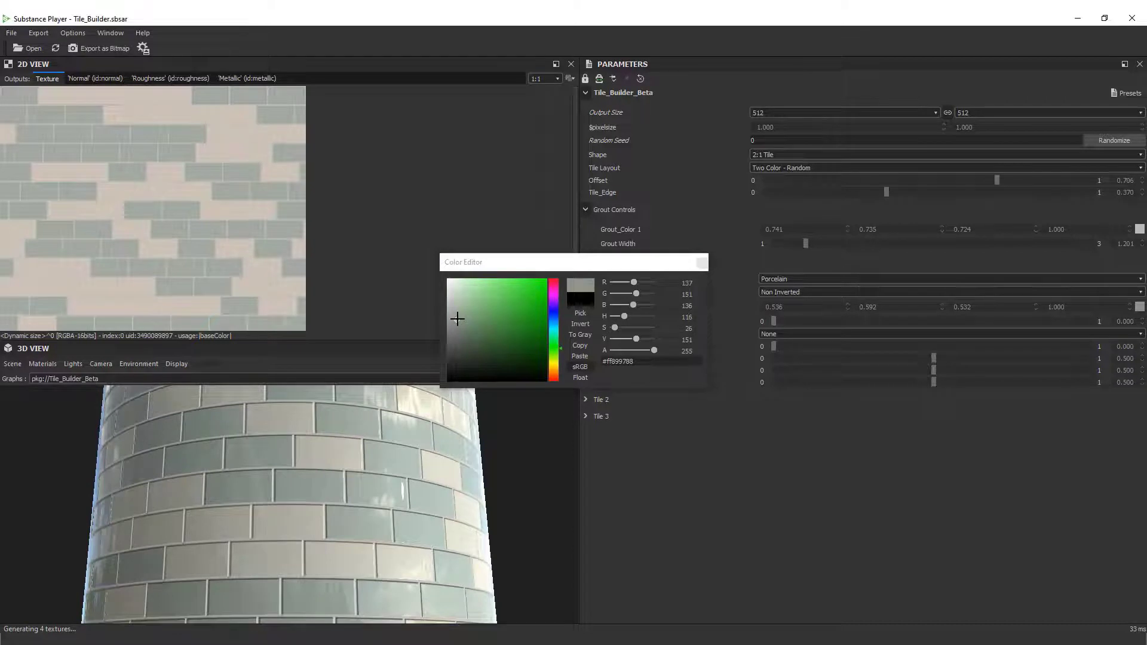
left_click(702, 265)
Set the Tile 1 color variation to about 0.554 and its finish to Hand Glazed - Smooth
left_click_drag(772, 320, 951, 335)
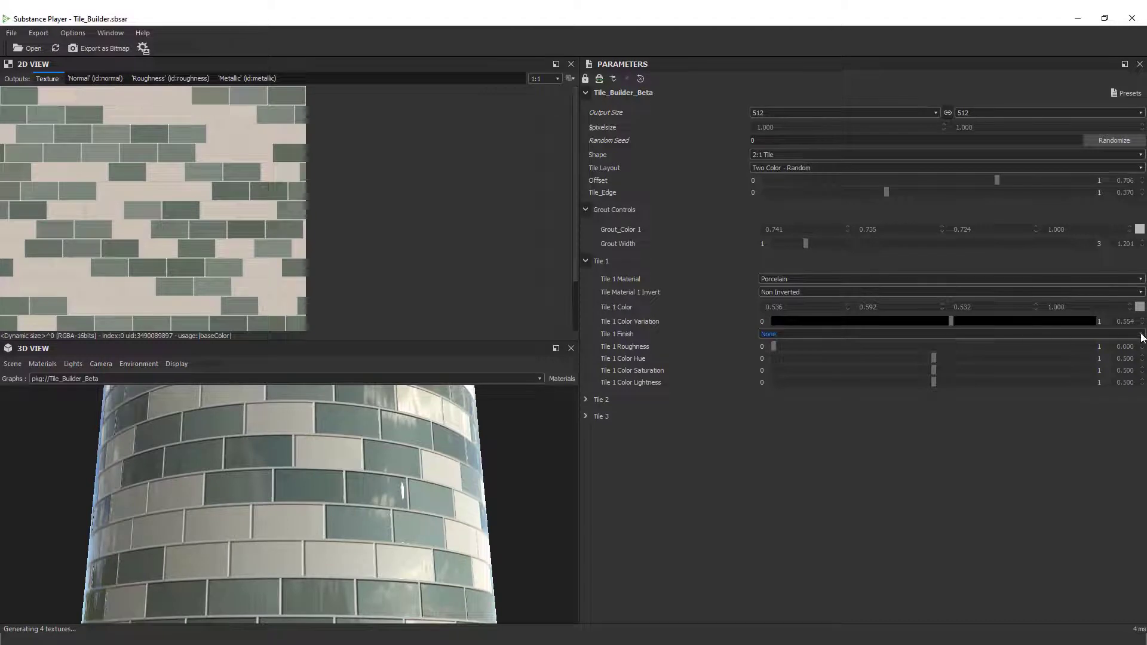
left_click(1139, 333)
left_click(1120, 350)
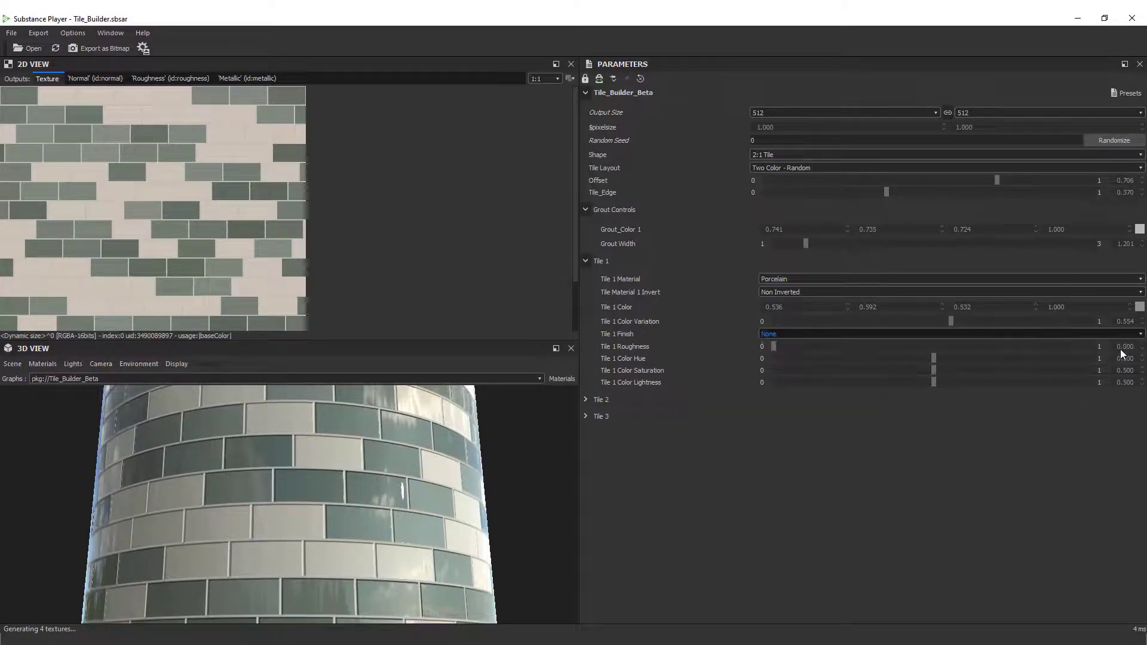
mouse_move(430, 529)
left_mouse_down()
mouse_move(389, 514)
mouse_move(386, 500)
mouse_move(411, 500)
mouse_move(419, 531)
left_mouse_up()
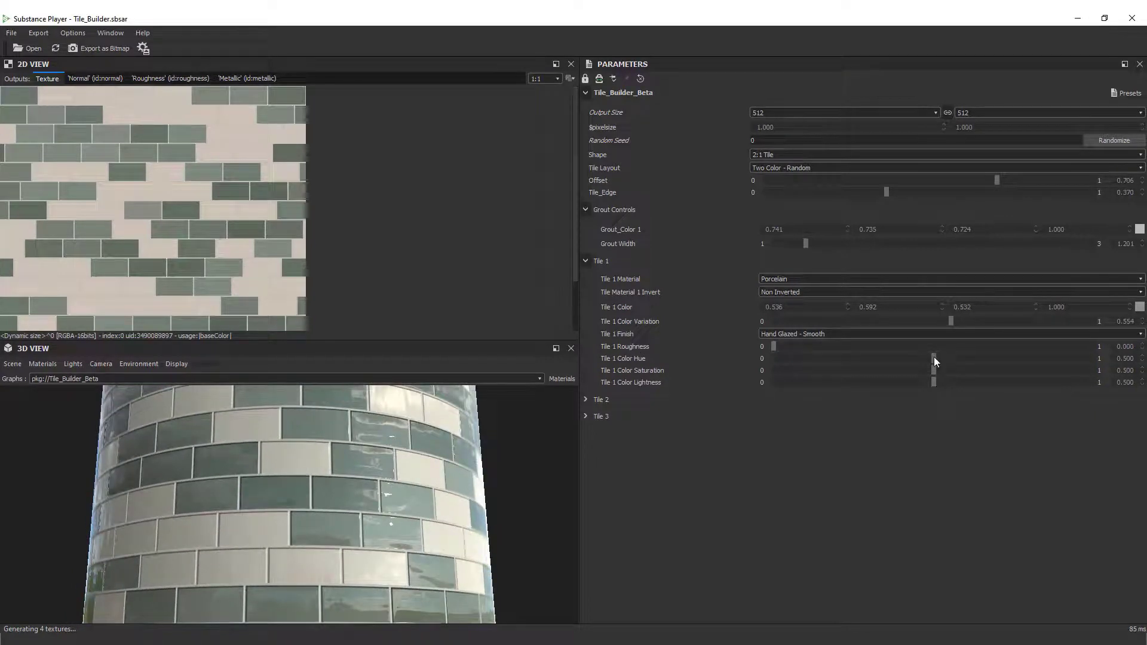
Adjust the Tile 1 color saturation to about 0.485 and color lightness to about 0.647
left_click_drag(933, 370, 929, 370)
left_click_drag(929, 381, 980, 382)
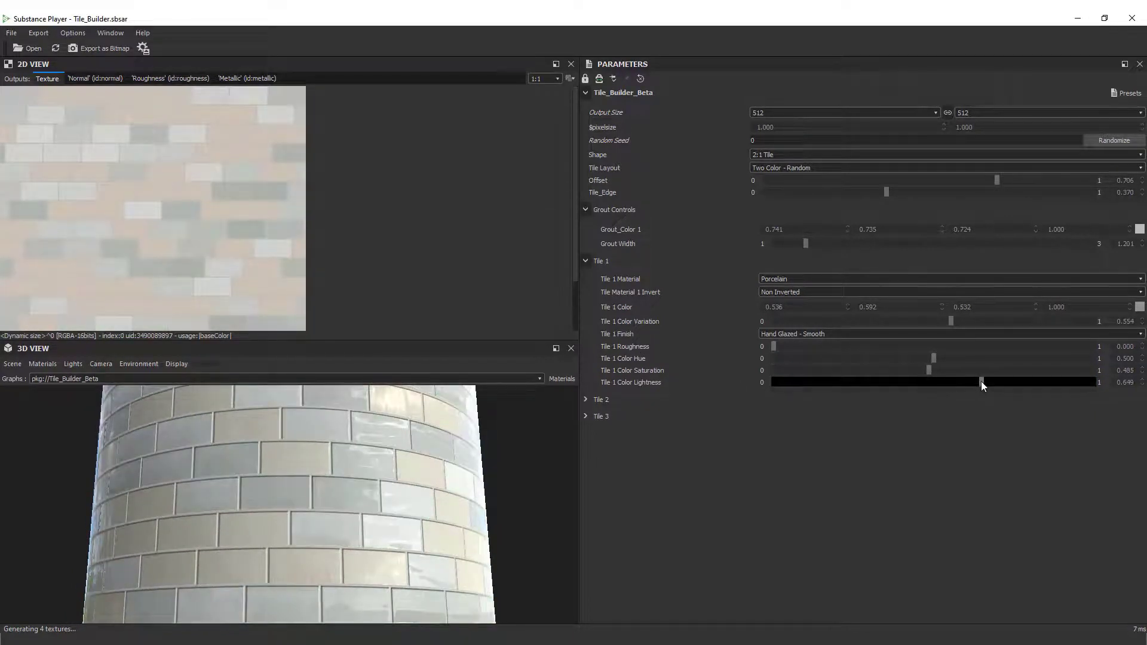
left_click_drag(556, 394, 537, 415)
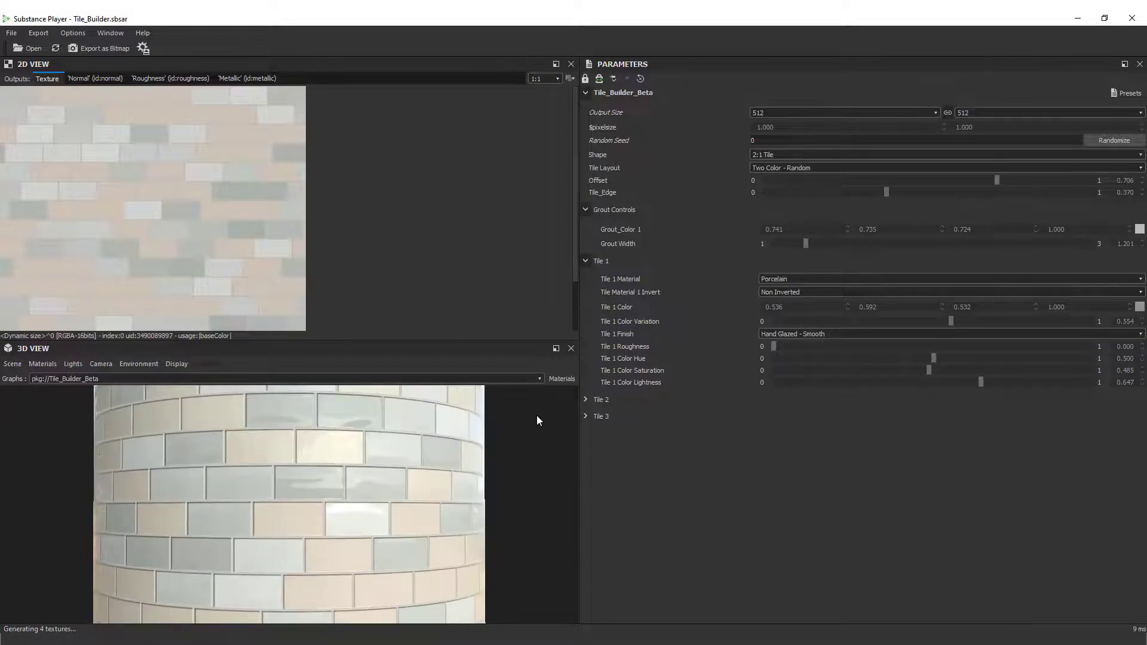
Set the Tile 2 material to Faded Quartz and its color to a grey-green, #ff637a64
left_click(586, 399)
left_click(883, 418)
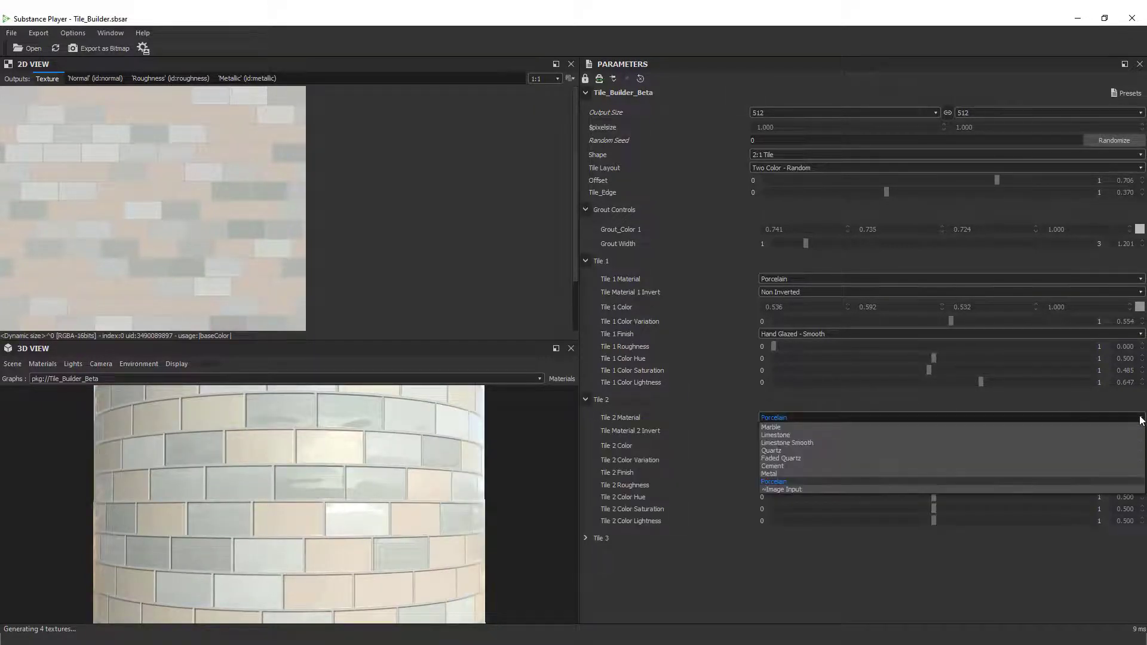
left_click(822, 458)
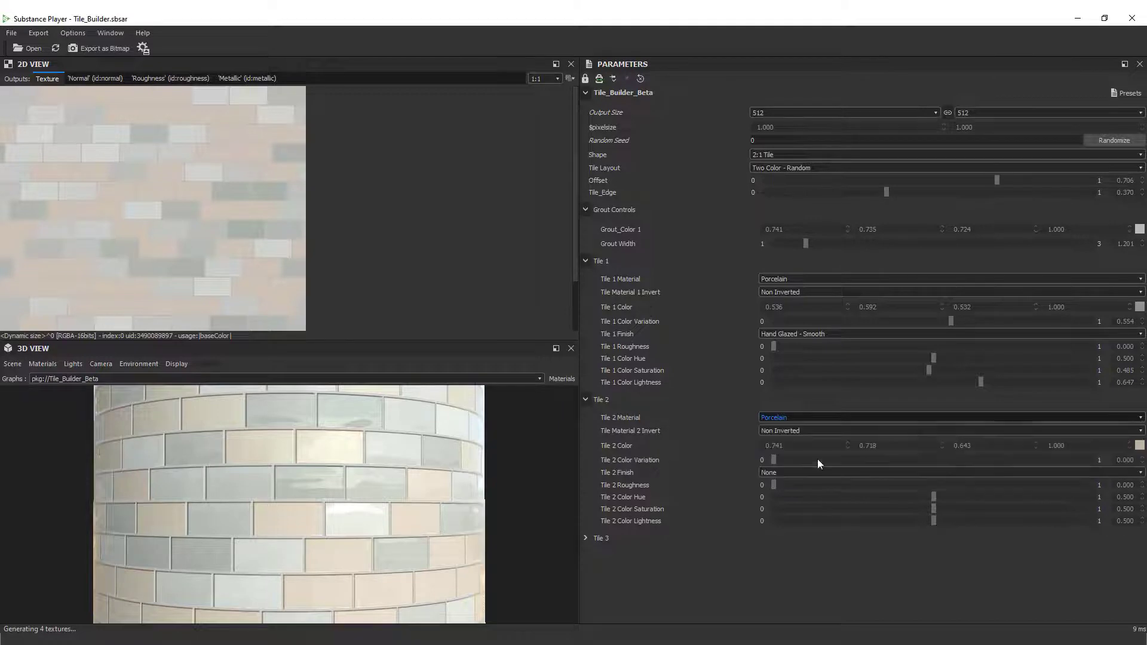
left_click(1138, 446)
left_click(555, 342)
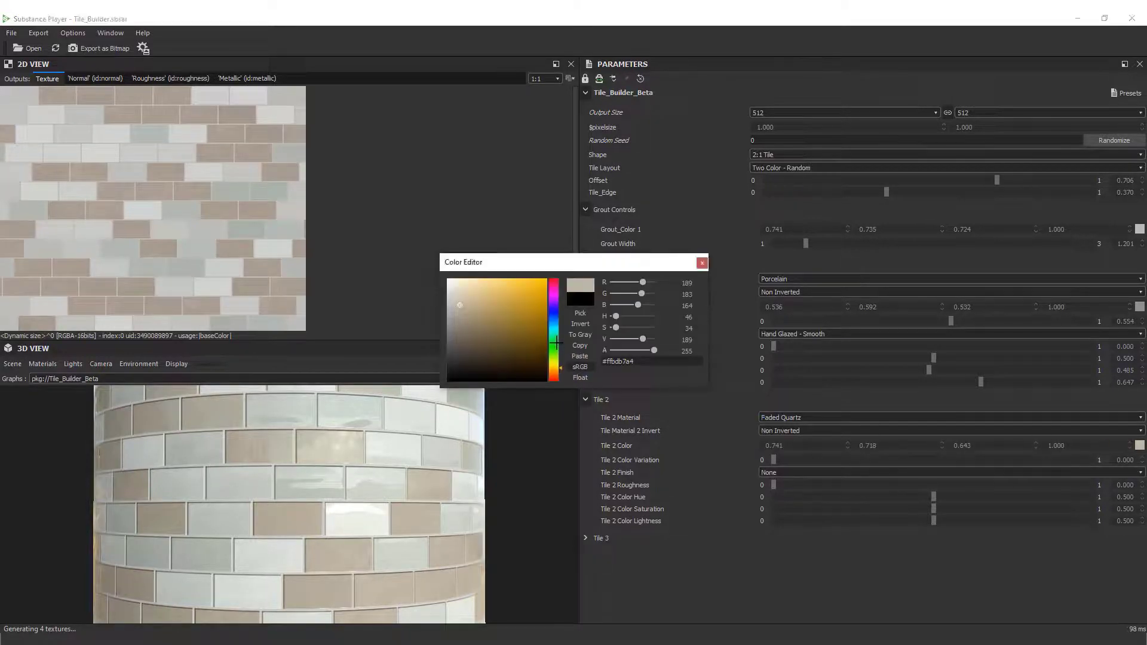
left_click(465, 332)
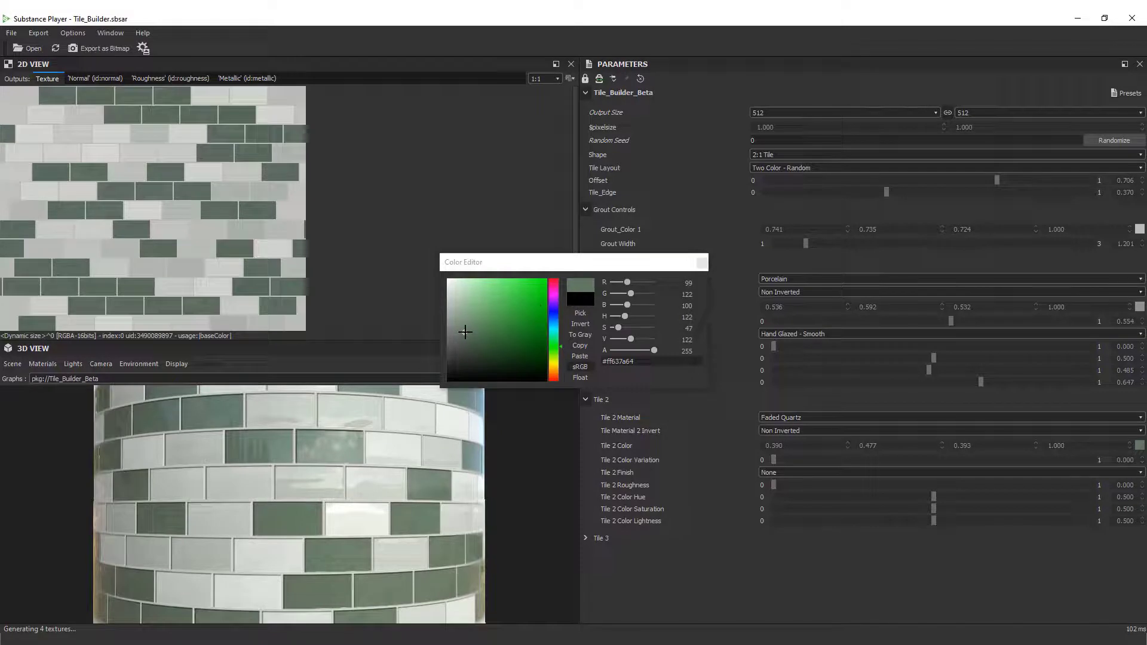
left_click(701, 262)
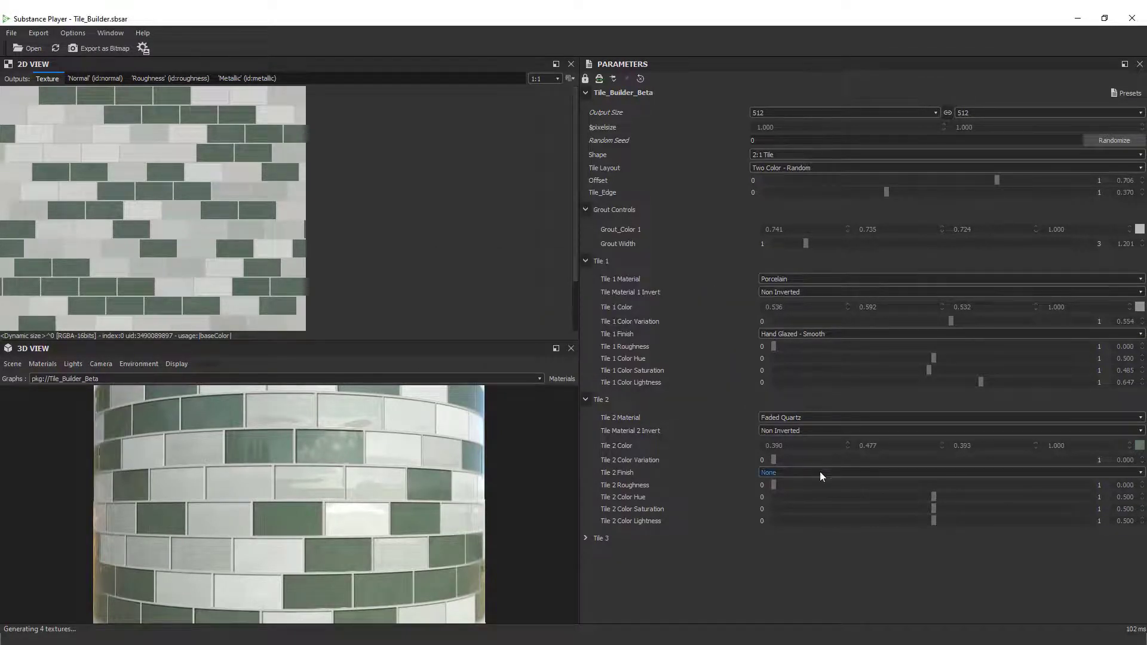
Give Tile 2 the Hand Glazed - Smooth finish with color saturation about 0.487 and lightness about 0.646, and inspect the cylinder preview
left_click(1140, 473)
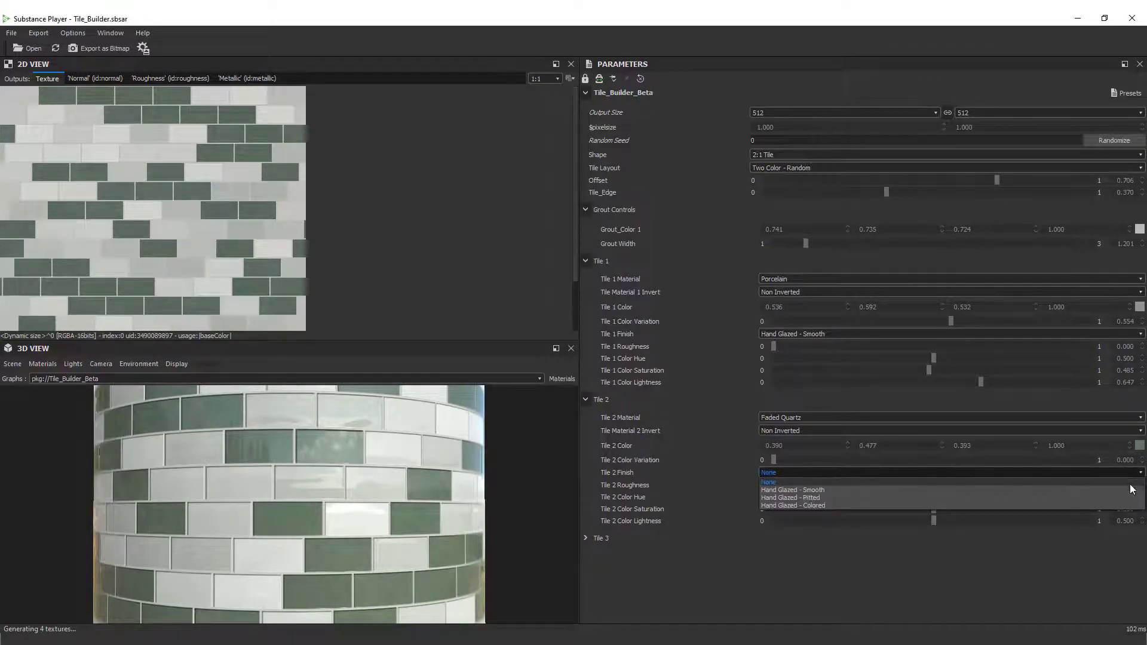
left_click(1129, 486)
left_click_drag(934, 508, 981, 513)
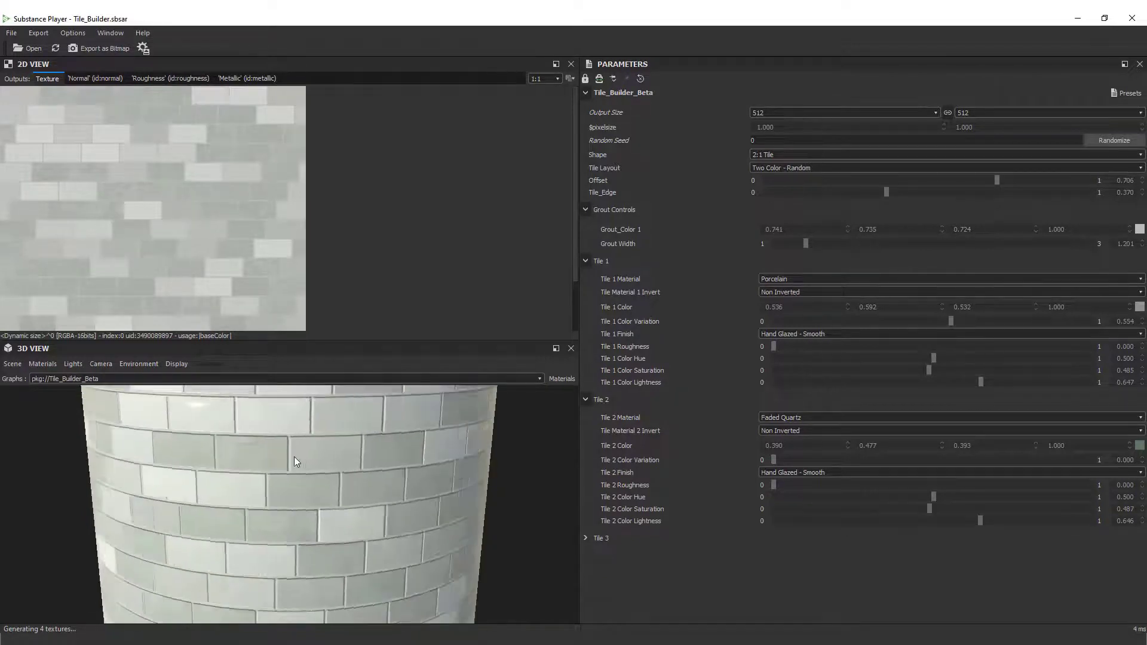
left_click_drag(293, 457, 267, 446)
scroll(274, 470, "down", 5)
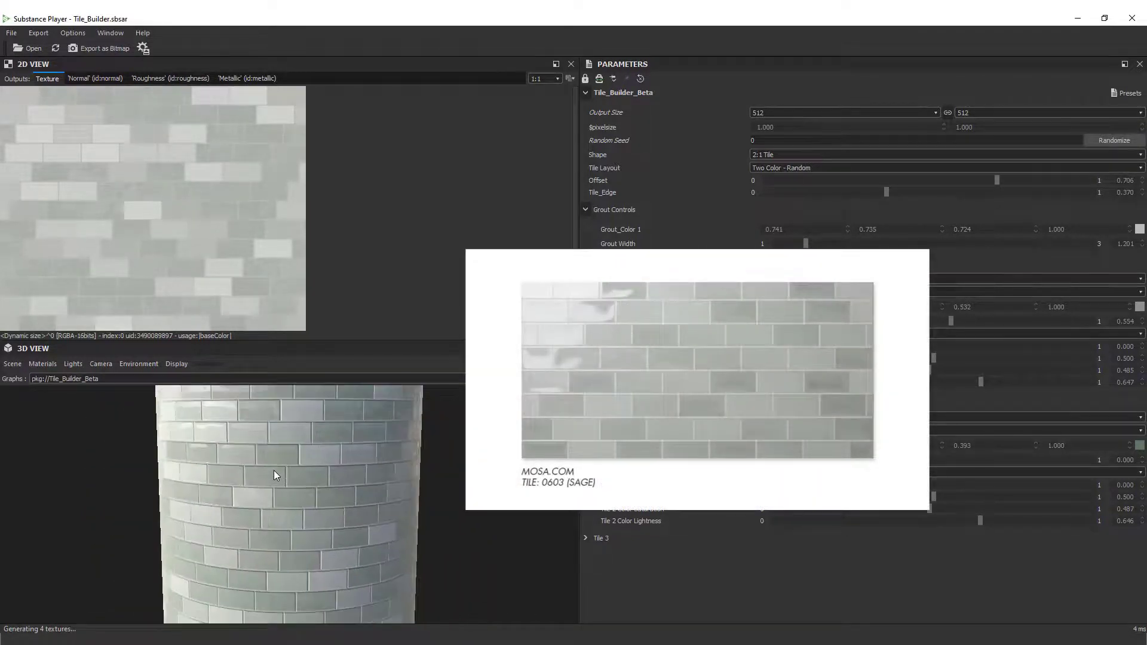
mouse_move(274, 469)
left_mouse_down()
mouse_move(297, 495)
mouse_move(284, 487)
left_mouse_up()
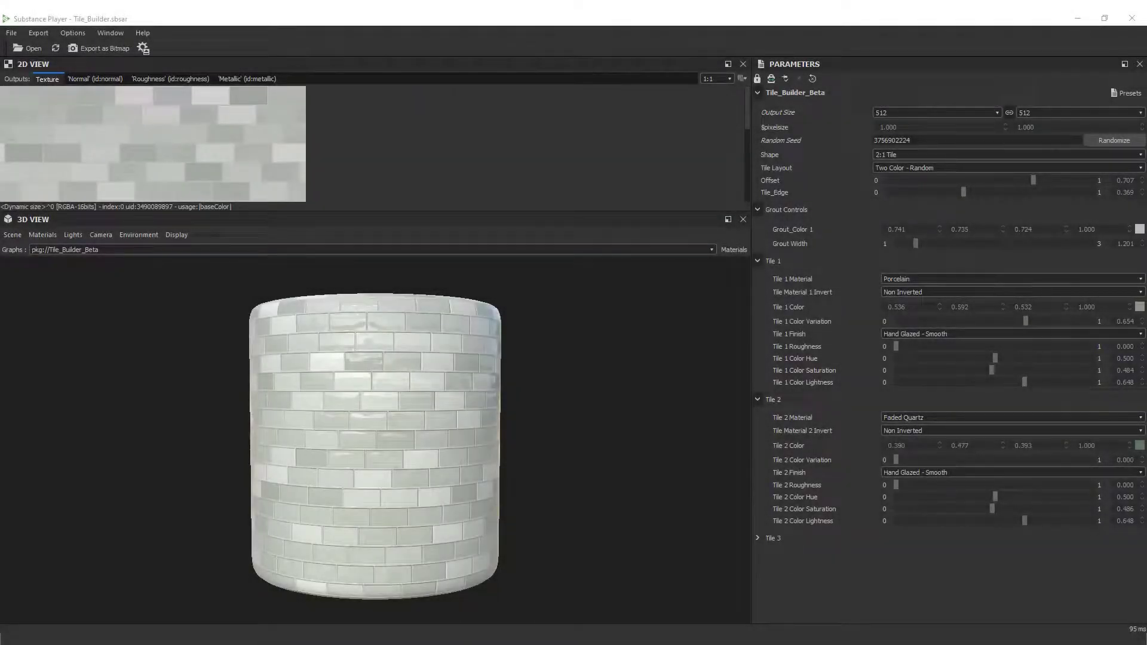
Start exporting the material's outputs as bitmaps and choose the Materials folder on the Desktop as the output directory
left_click(49, 31)
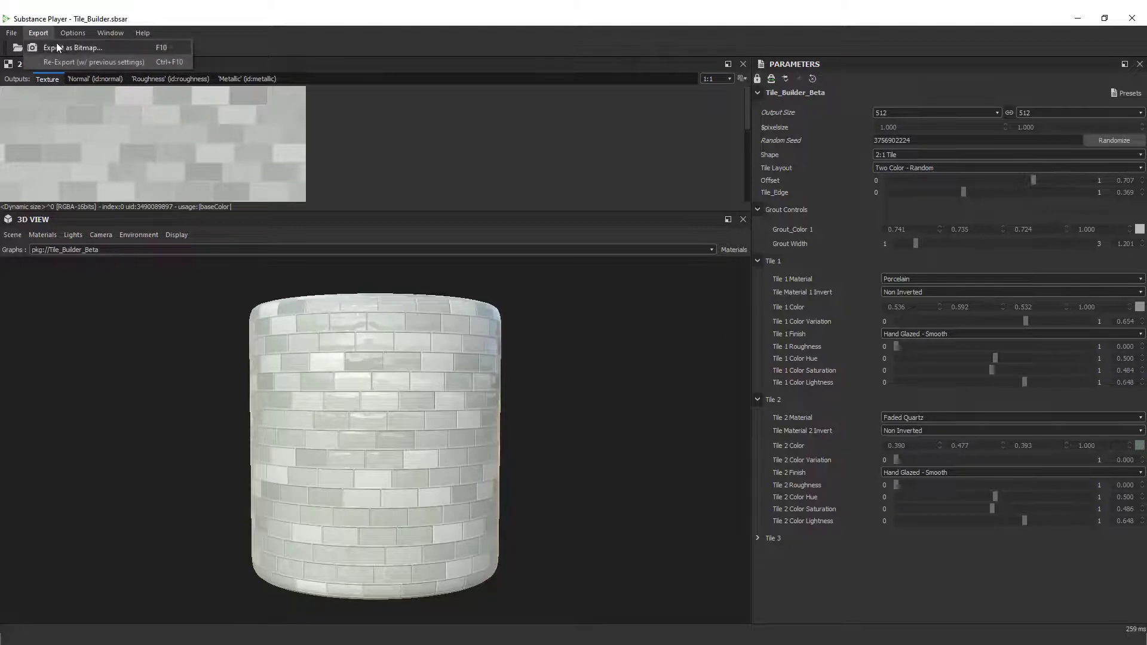
left_click(59, 46)
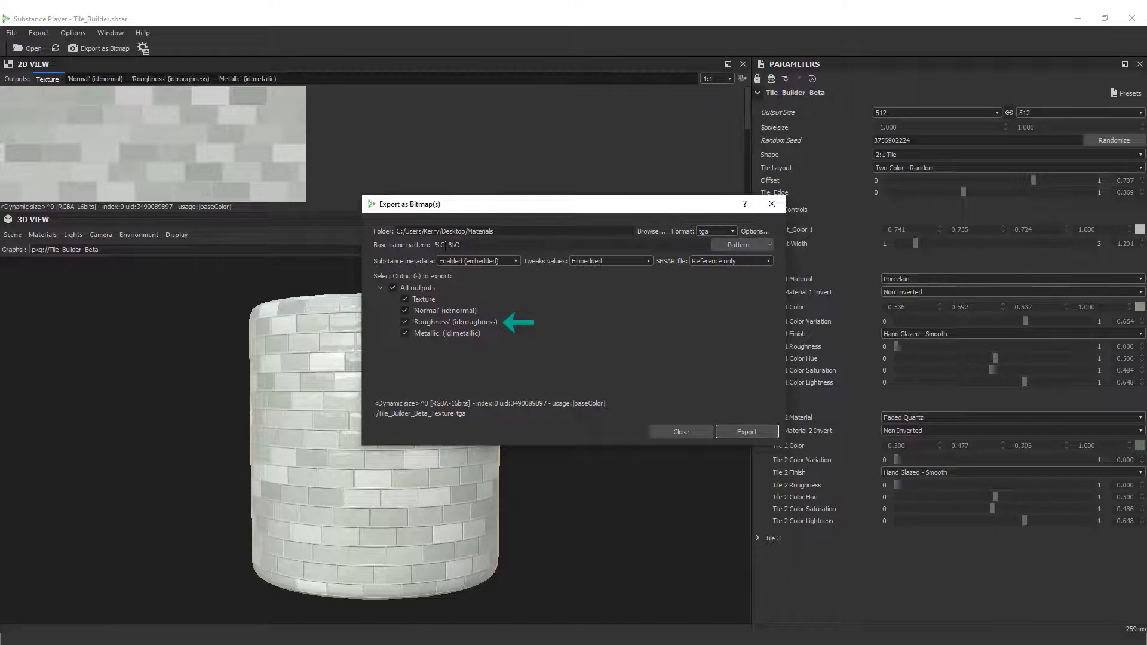
left_click_drag(445, 246, 434, 246)
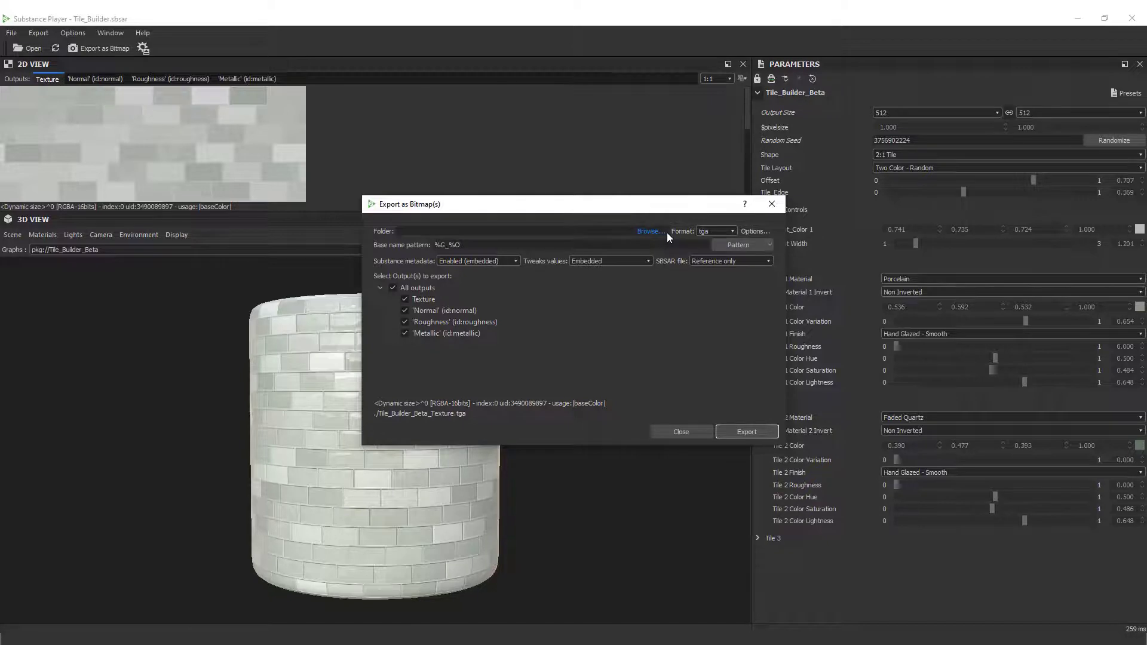
left_click(664, 232)
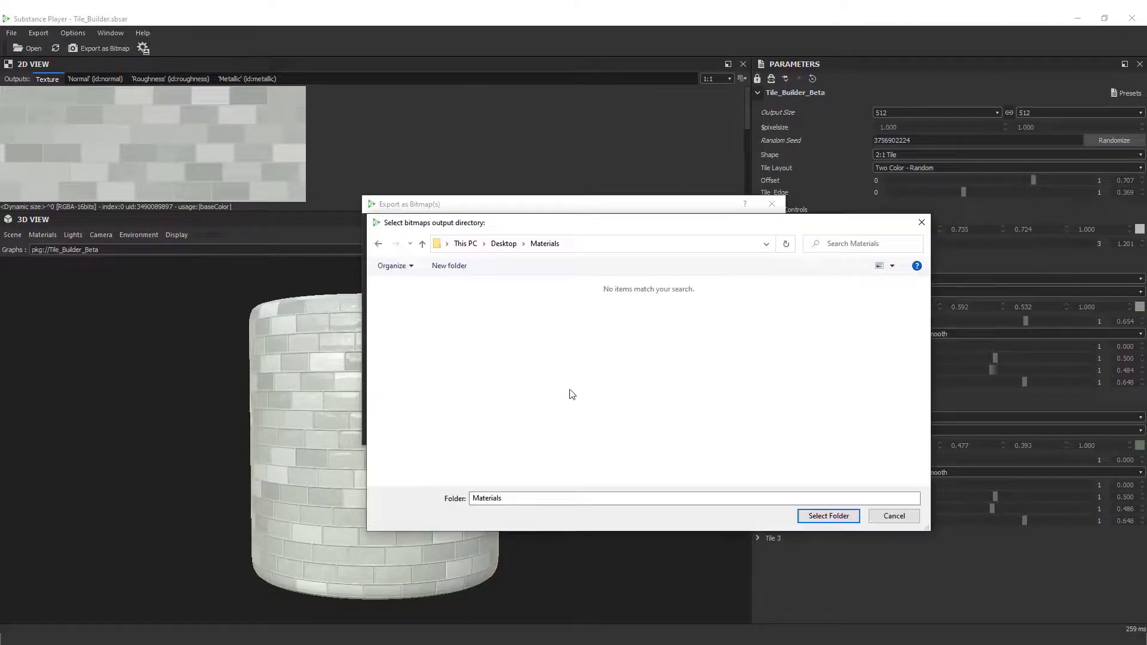
left_click(836, 514)
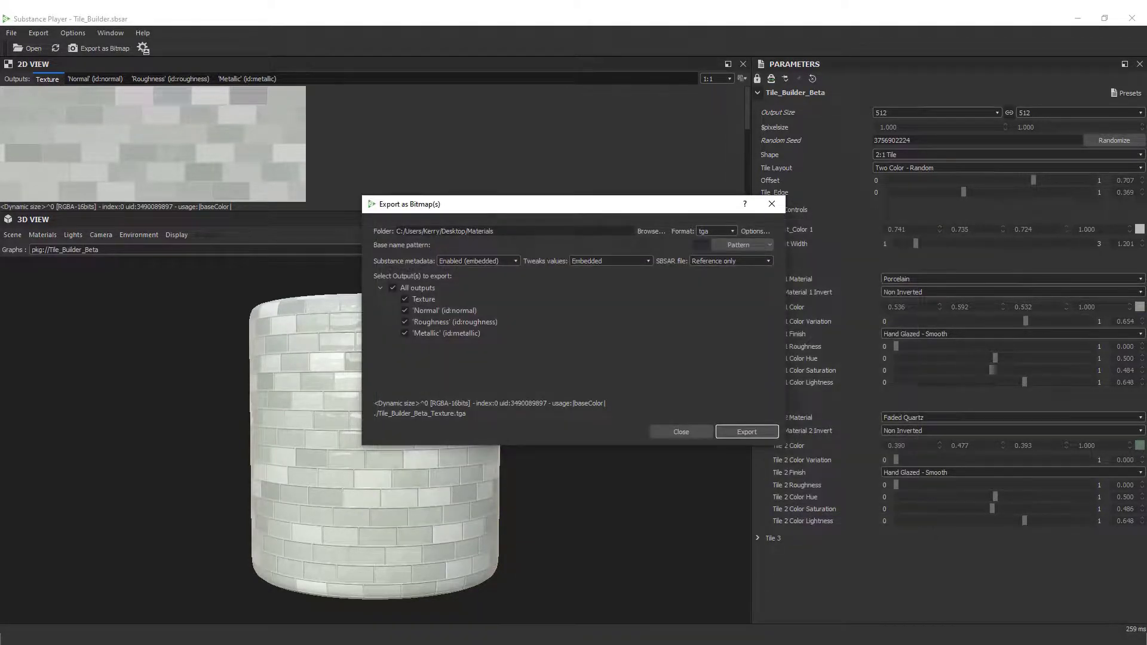
Export all four outputs in PNG format, replacing the graph name in the base name pattern with Sea Glass Subway TIle
left_click(733, 231)
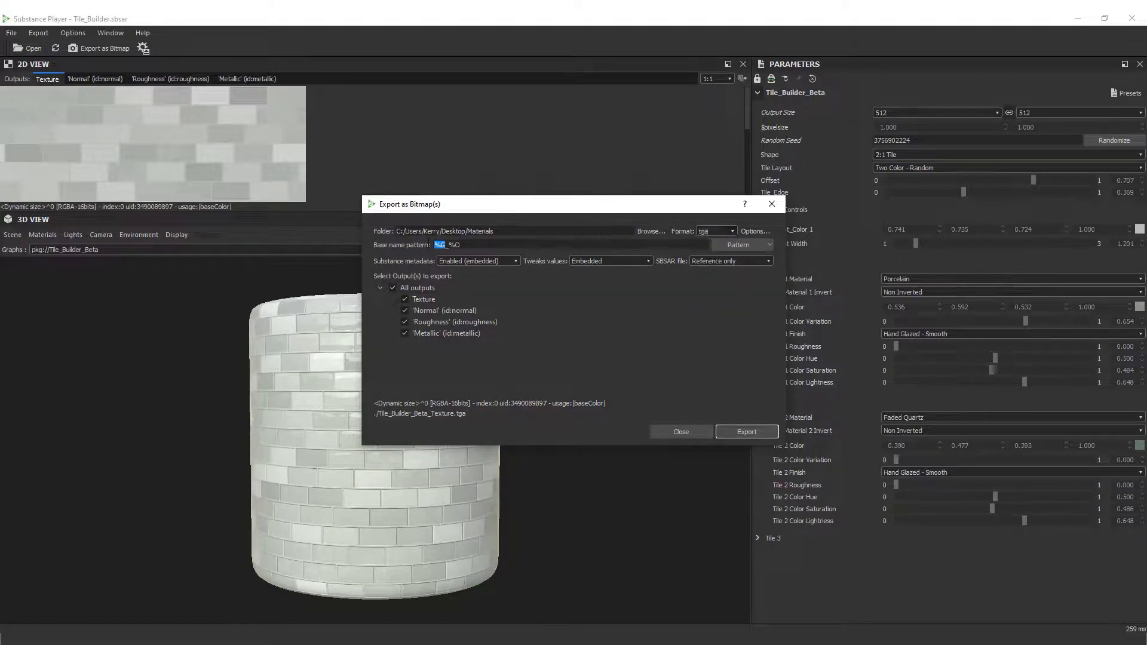
type("Sea Glass Subway TIle")
left_click(770, 432)
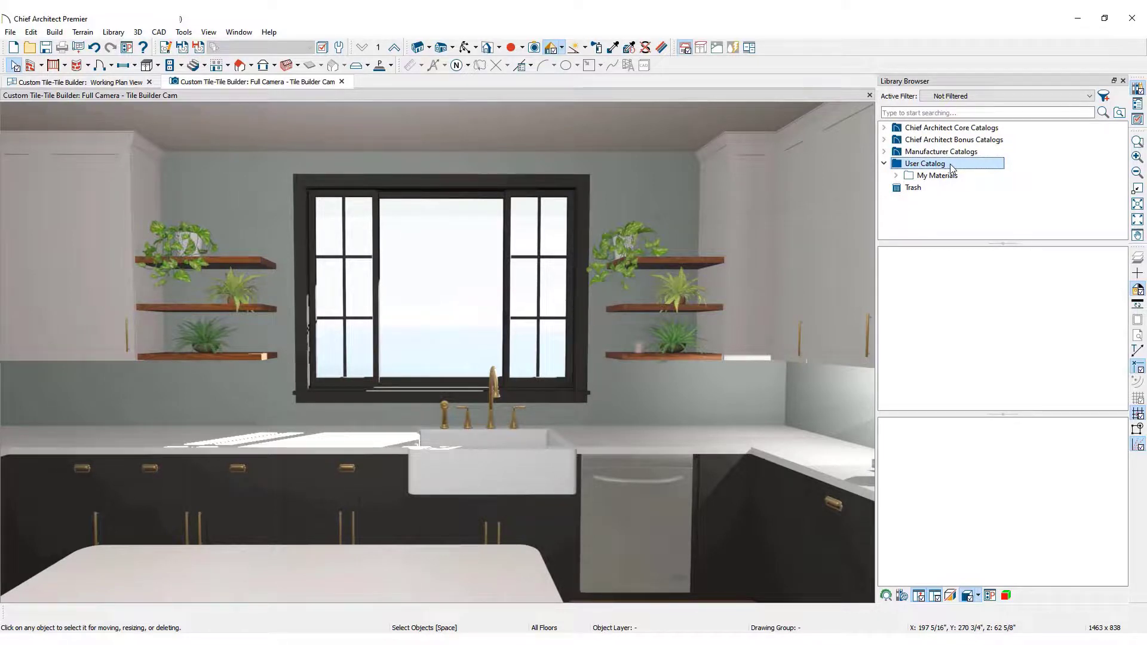
In Chief Architect, create a new material in the User Catalog and name it Mosa Sea Glass Subway Tile
right_click(952, 167)
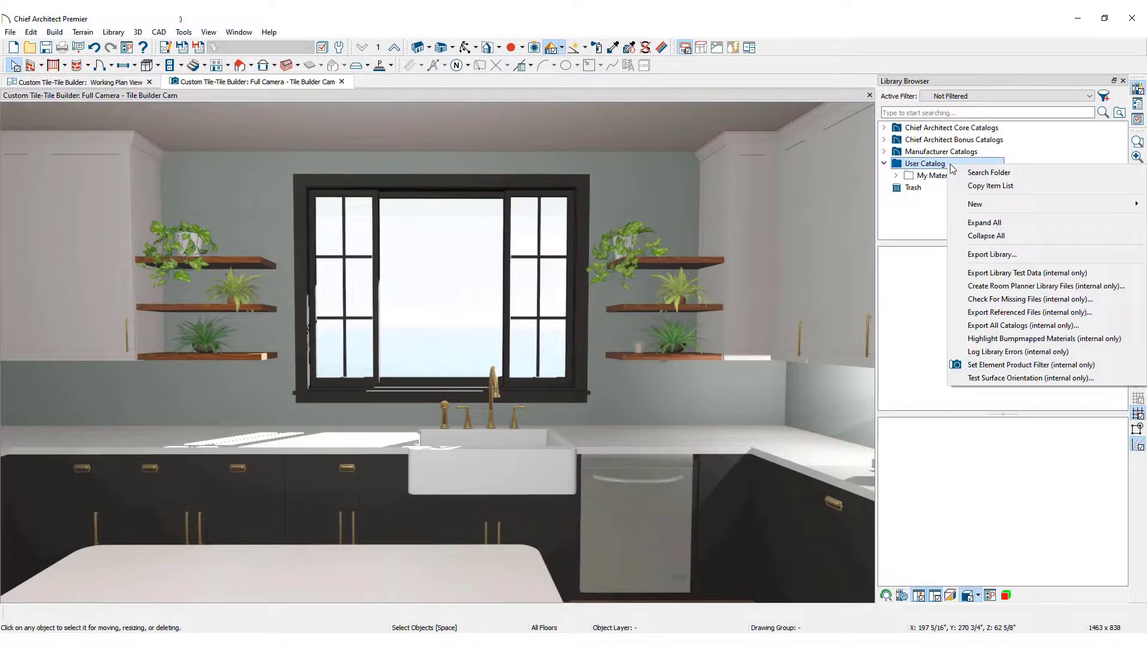
mouse_move(961, 205)
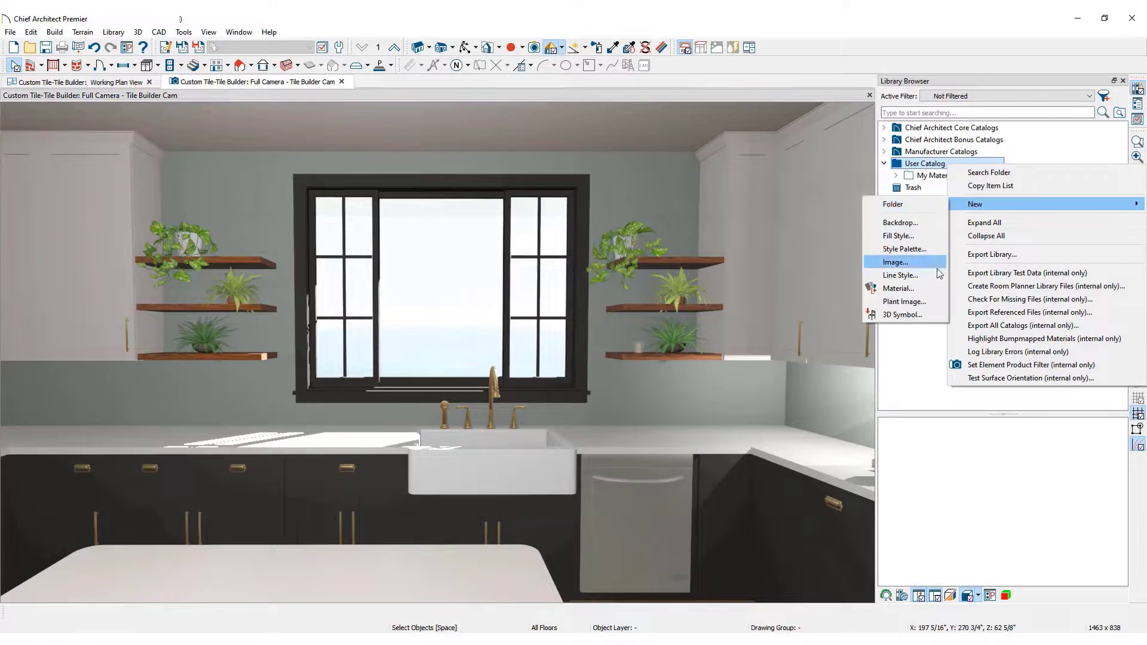
left_click(898, 288)
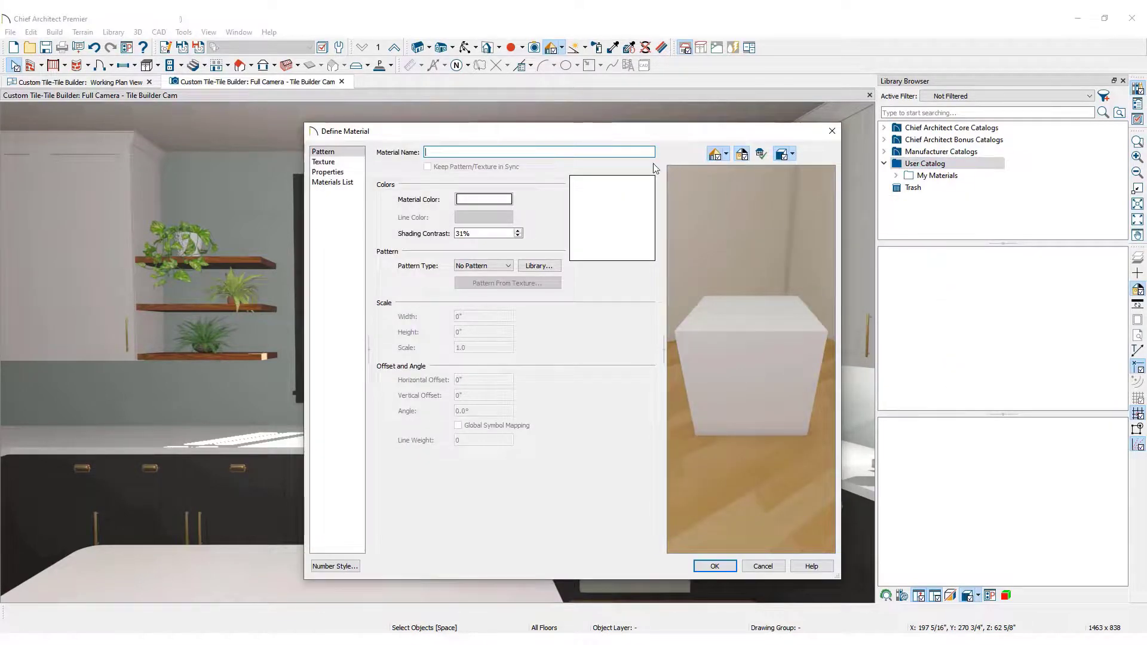
type("Mosa Sea Glass Subway Tile")
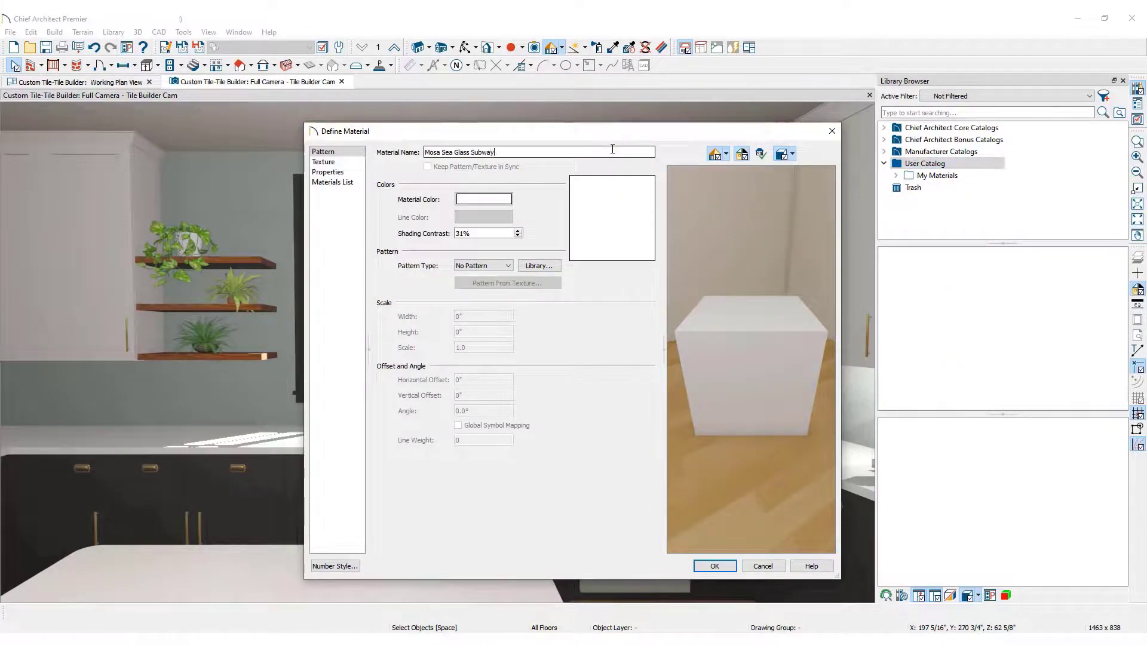
Assign Sea_Glass_Subway_TIle_Texture as the material's texture source and Sea_Glass_Subway_TIle_Normal as its normal map
left_click(356, 164)
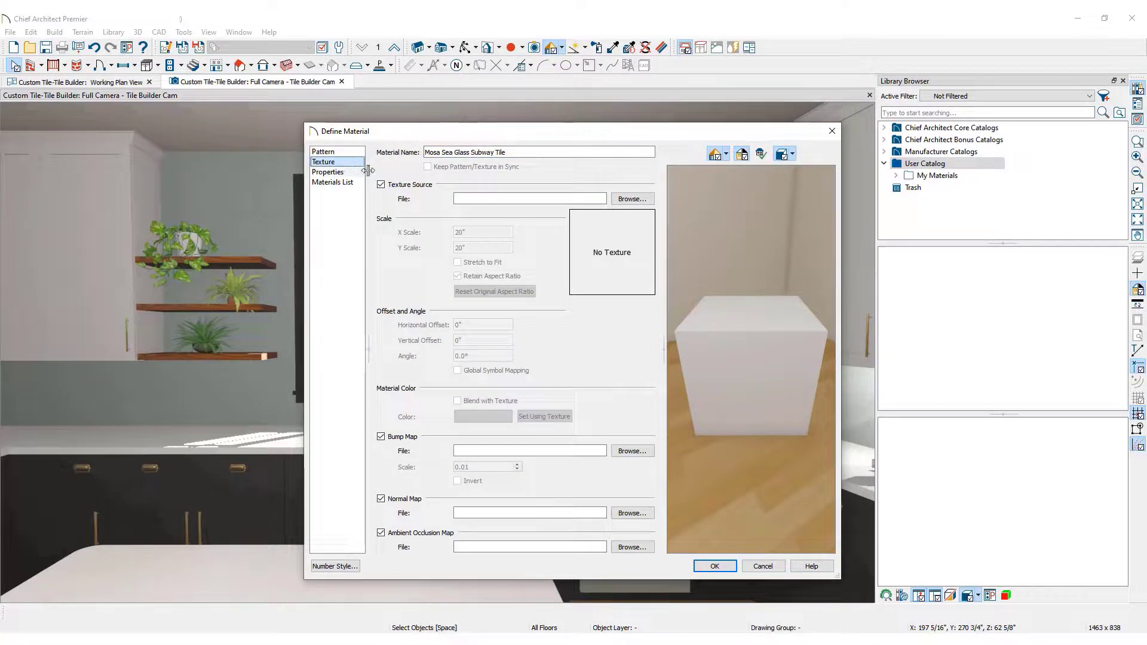
left_click(632, 199)
left_click(733, 224)
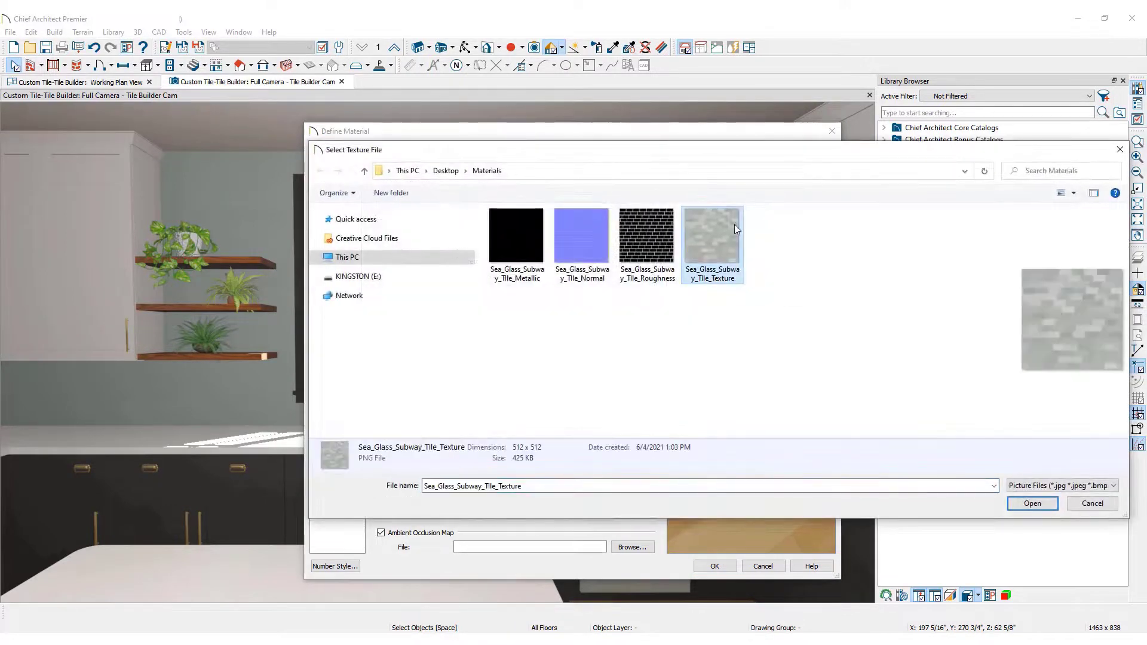
left_click(1053, 506)
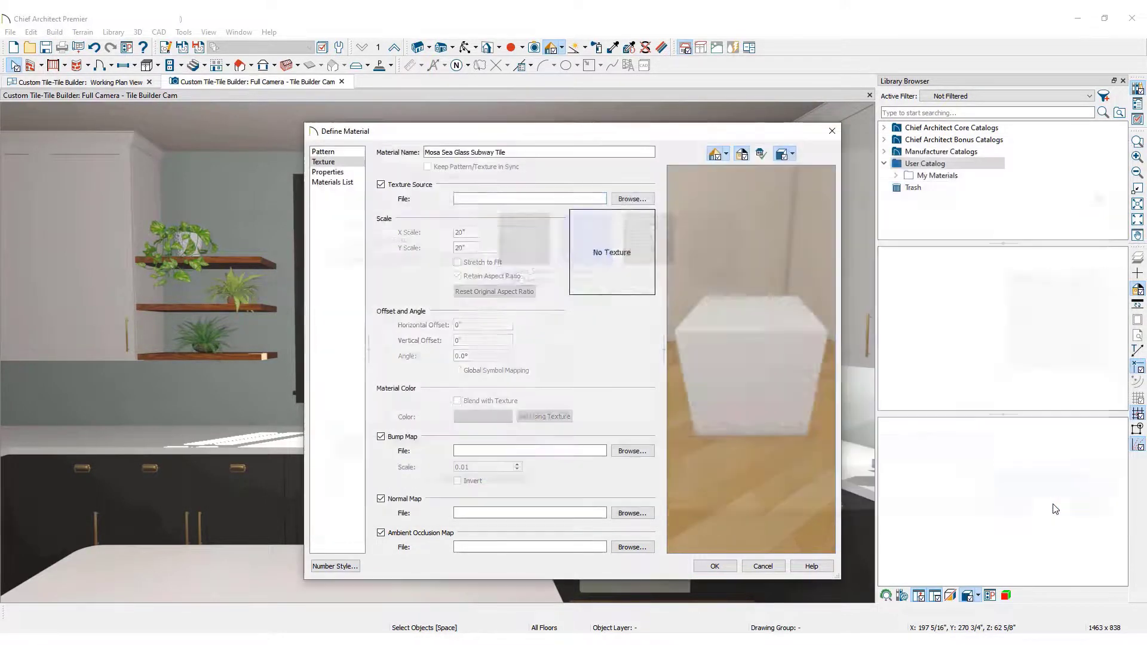
left_click(644, 514)
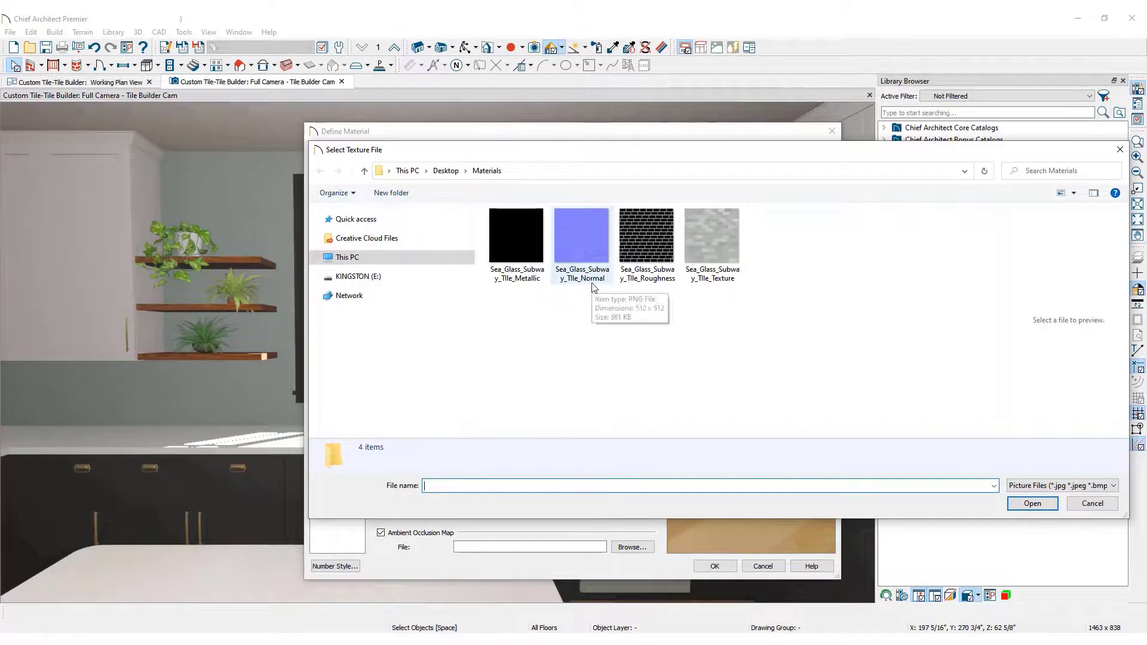
left_click(590, 245)
left_click(1044, 506)
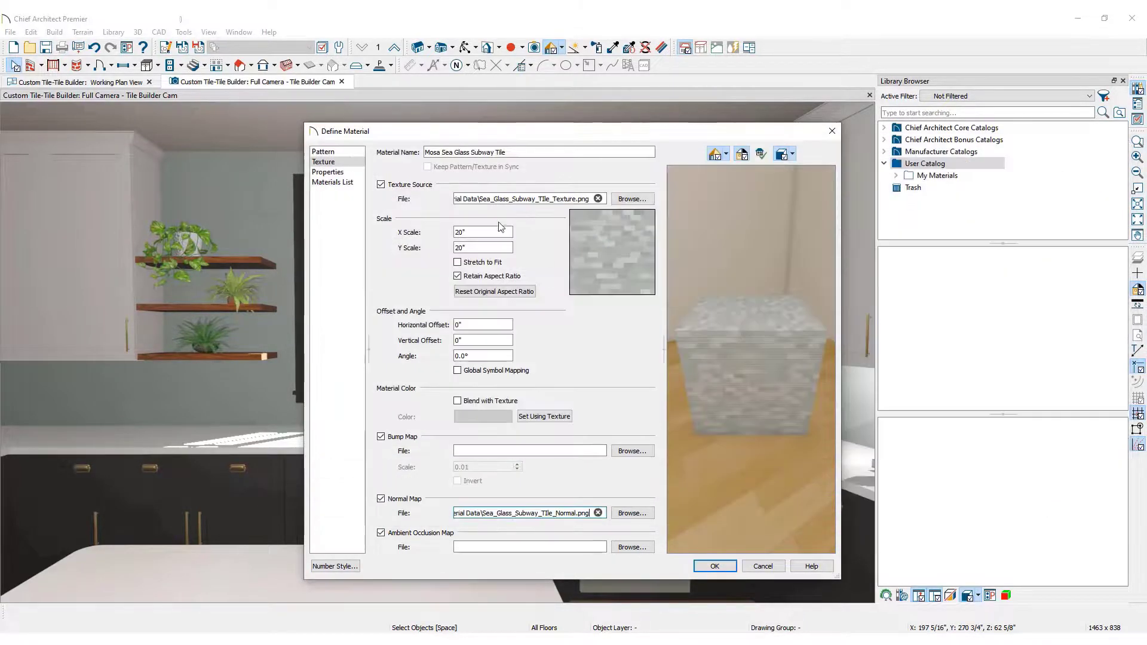
Assign Sea_Glass_Subway_TIle_Roughness as the roughness map and Sea_Glass_Subway_TIle_Metallic as the metal map, and save the material
left_click(357, 173)
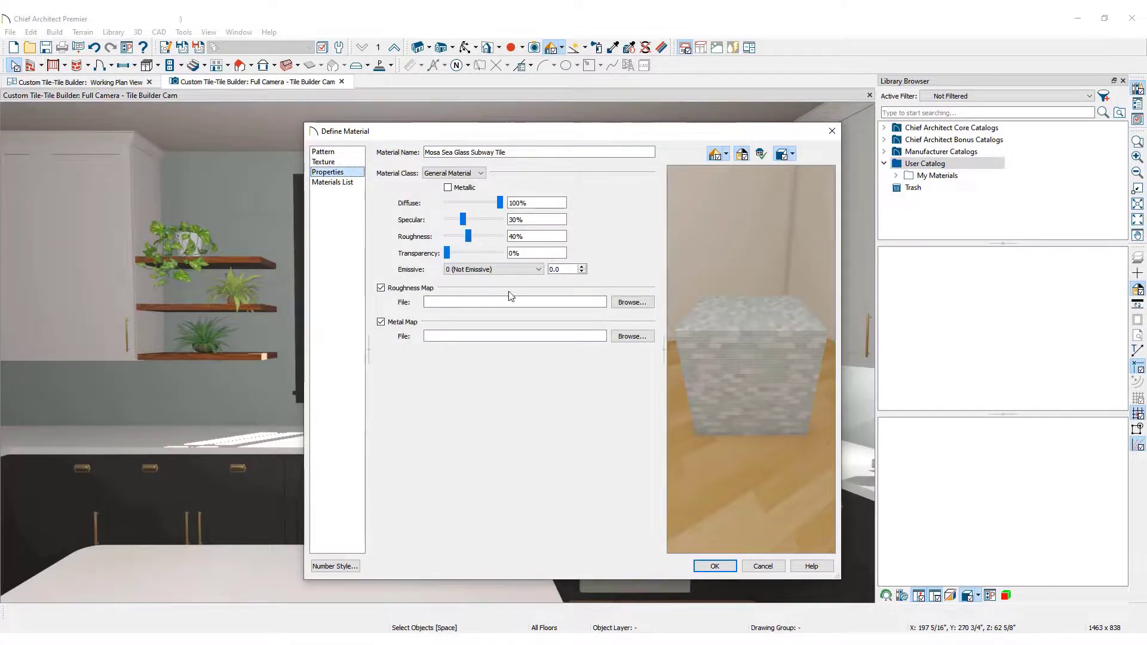
left_click(632, 302)
left_click(650, 249)
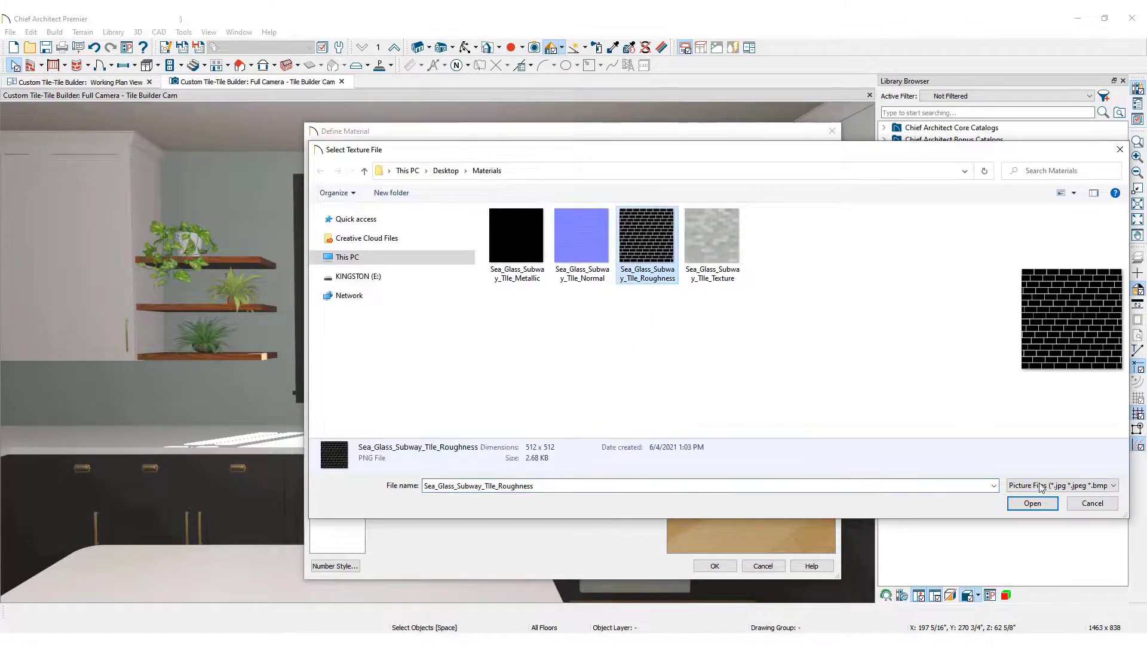
left_click(1032, 503)
left_click(400, 325)
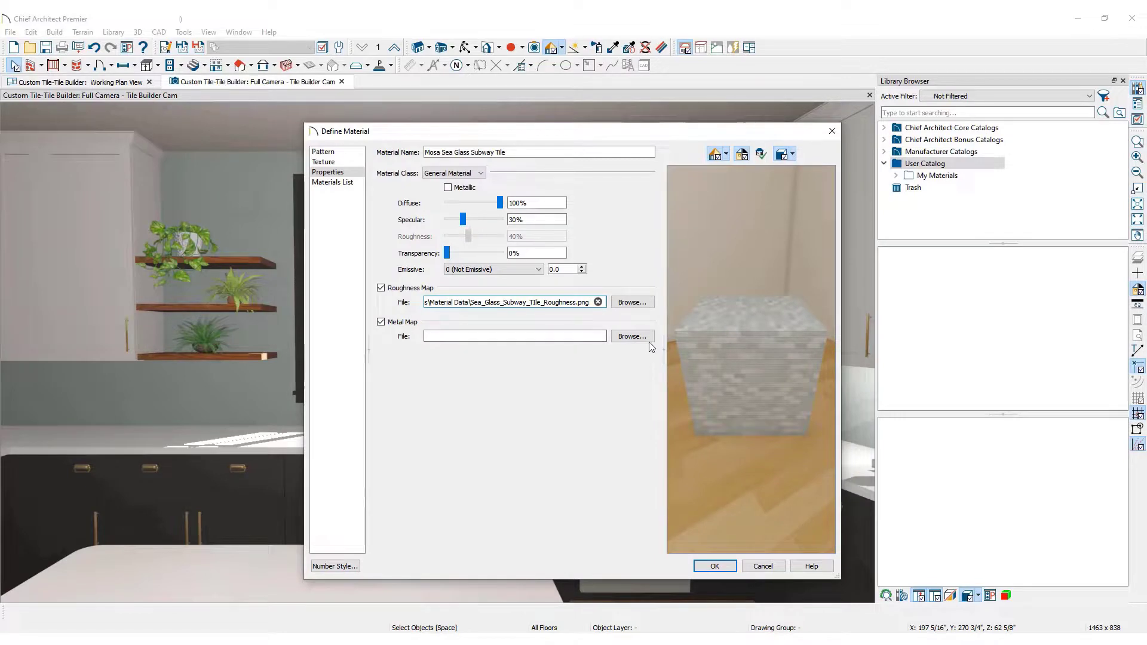
left_click(632, 335)
left_click(524, 246)
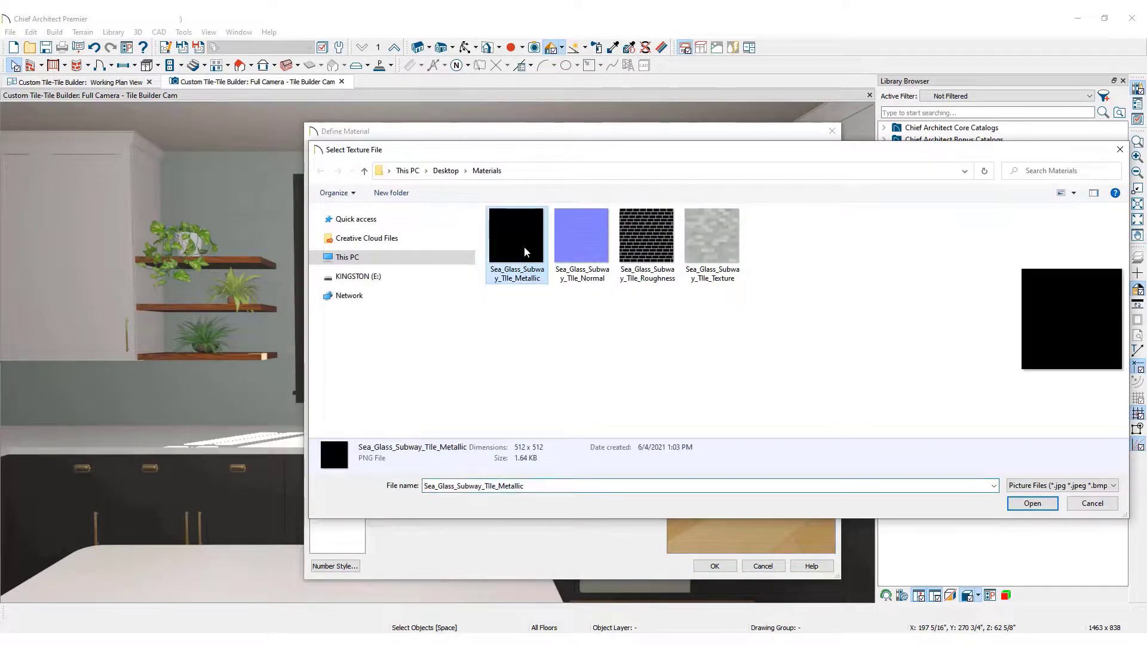
left_click(1032, 503)
left_click_drag(787, 431, 751, 501)
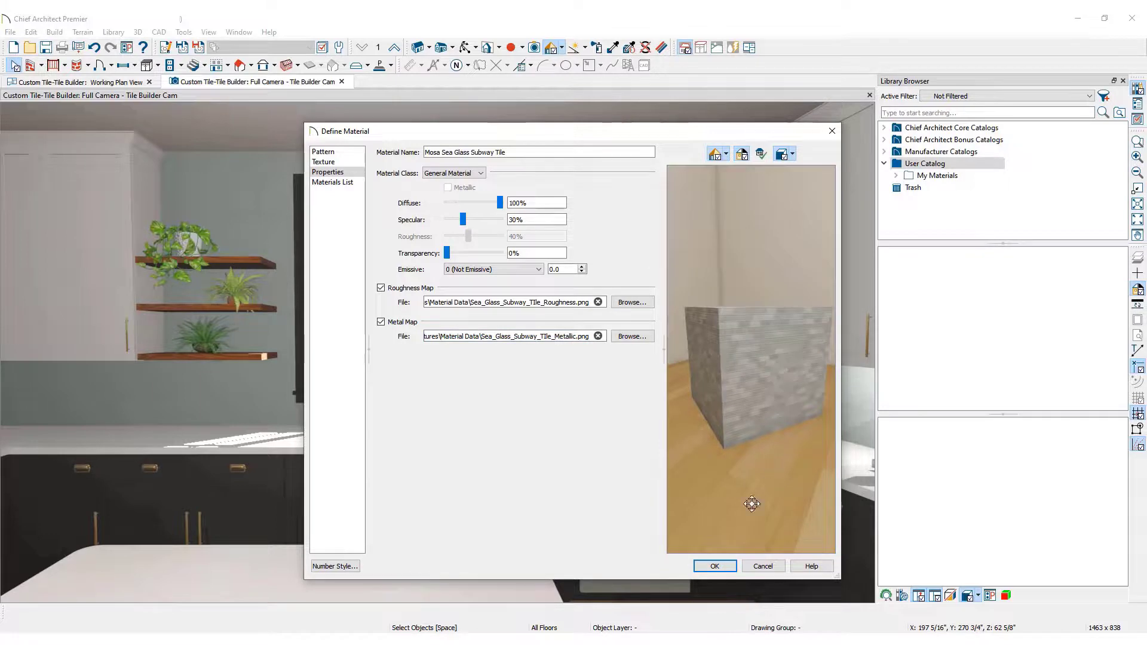
left_click(734, 567)
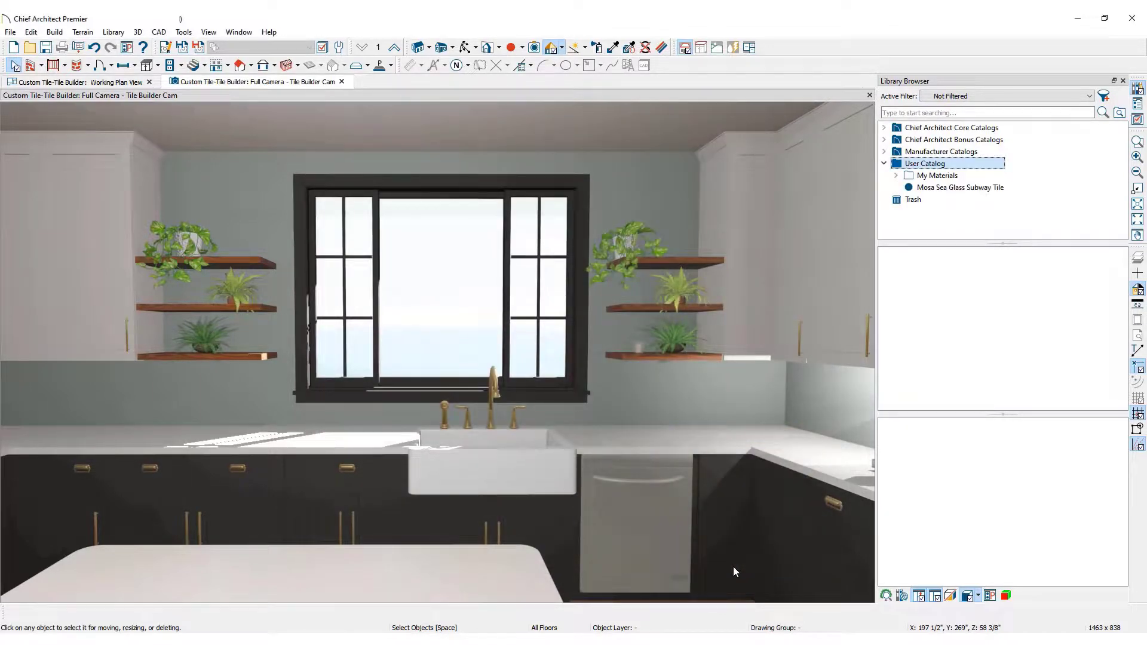
Apply the Mosa Sea Glass Subway Tile material from the User Catalog to the kitchen wall around the window
left_click(989, 189)
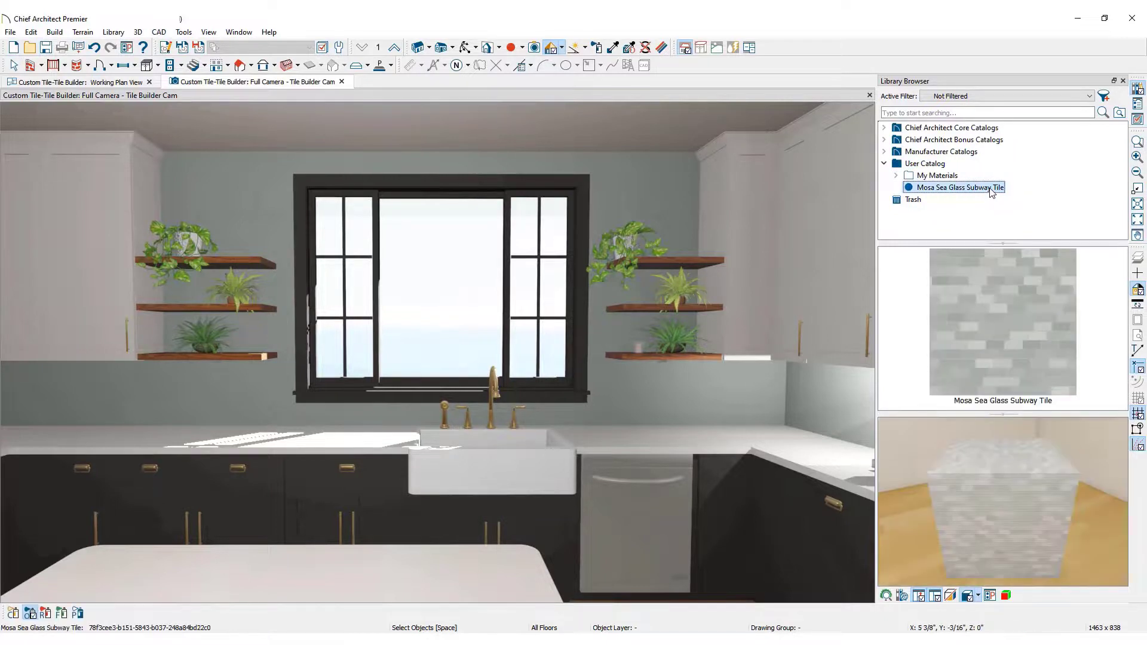
left_click(976, 330)
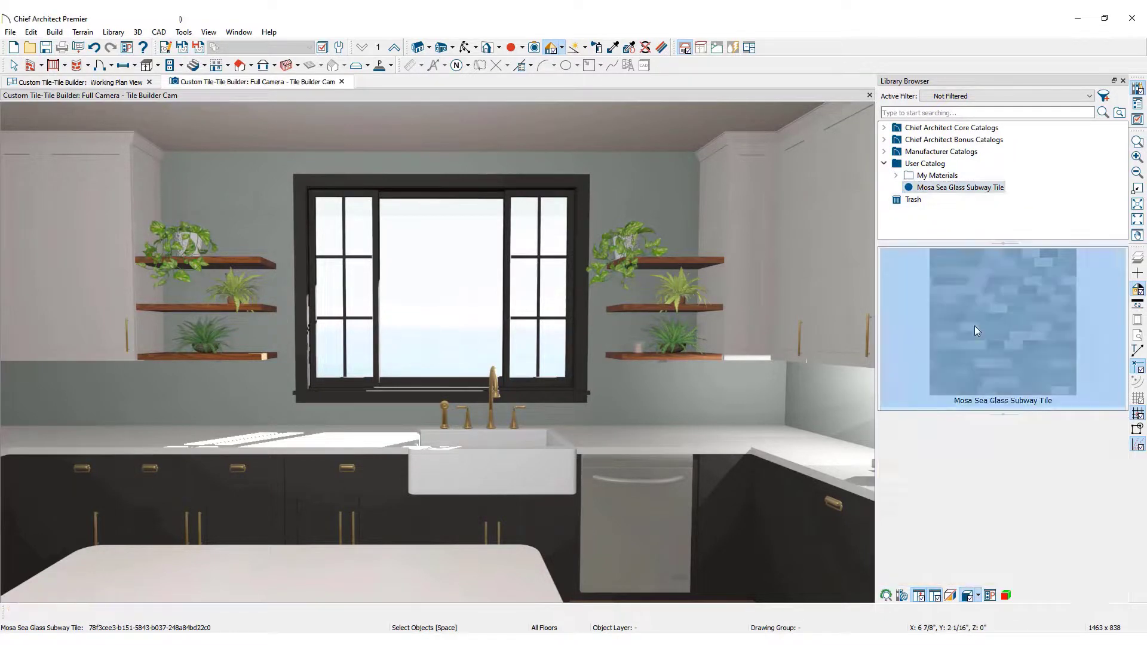
left_click(711, 397)
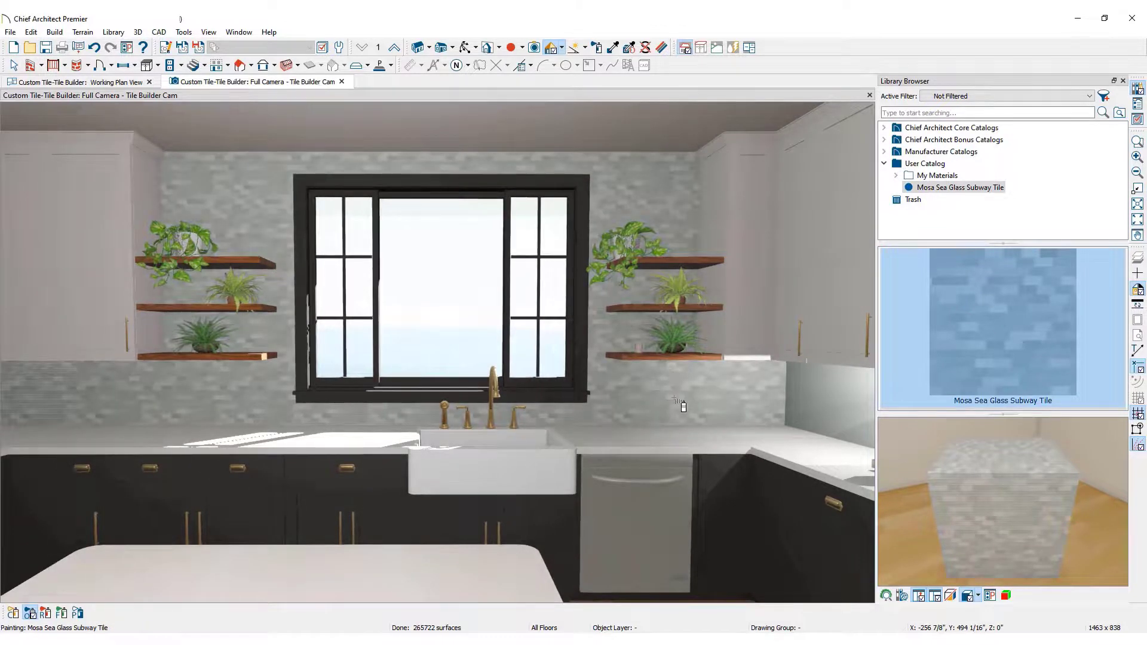